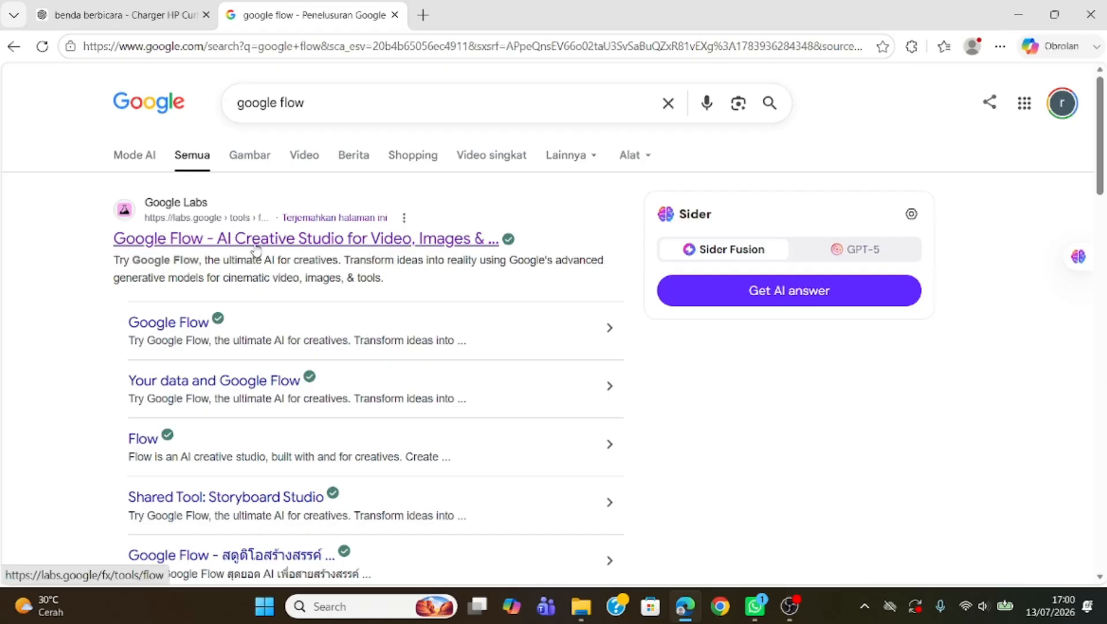
Step: Open Google Flow from the search results and dismiss the page translation offer
left_click(181, 244)
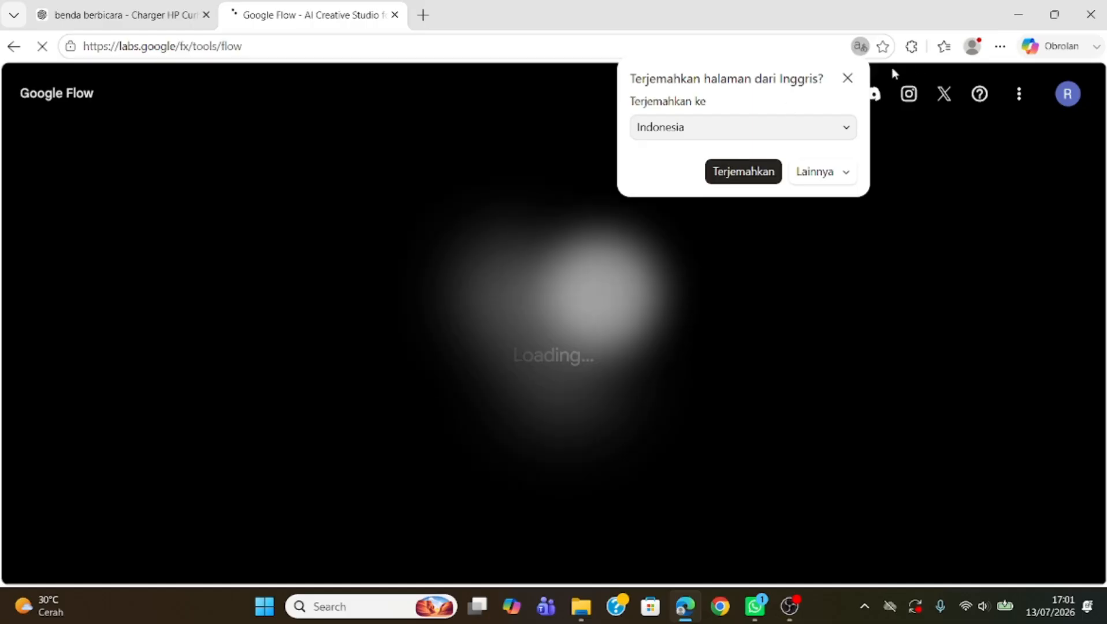
left_click(848, 79)
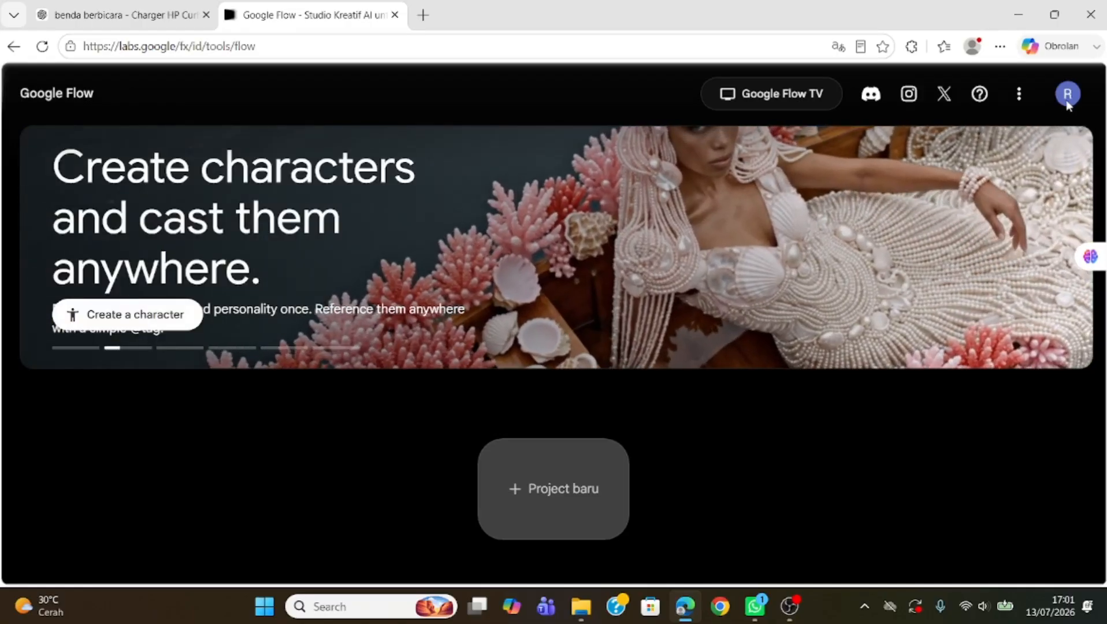
Step: Open the account panel to review the available Google Flow points
left_click(1067, 94)
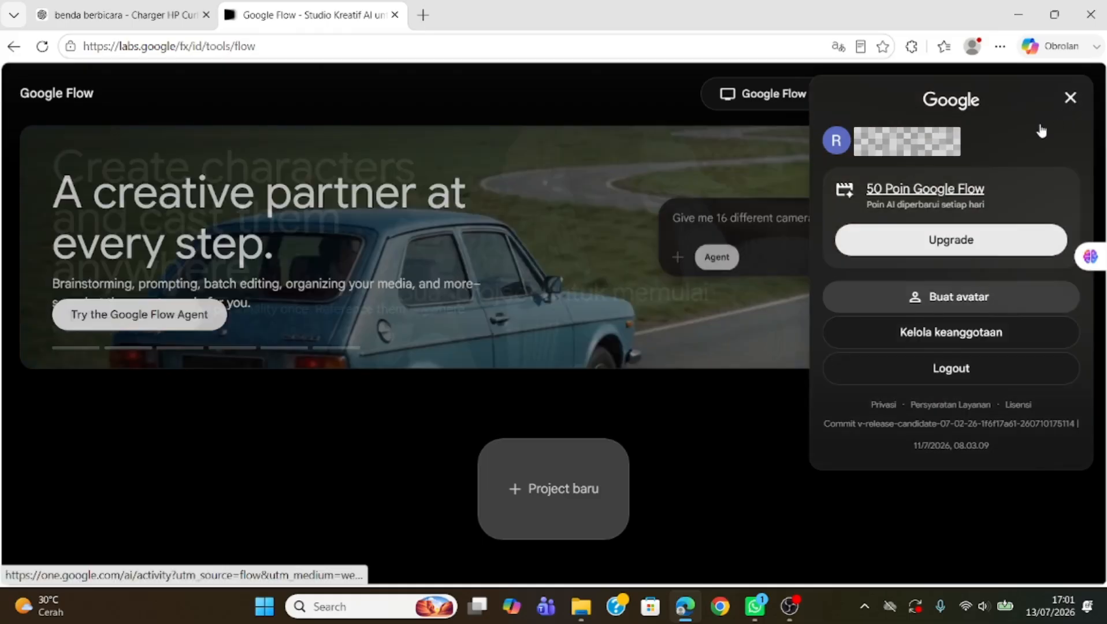
left_click(1070, 98)
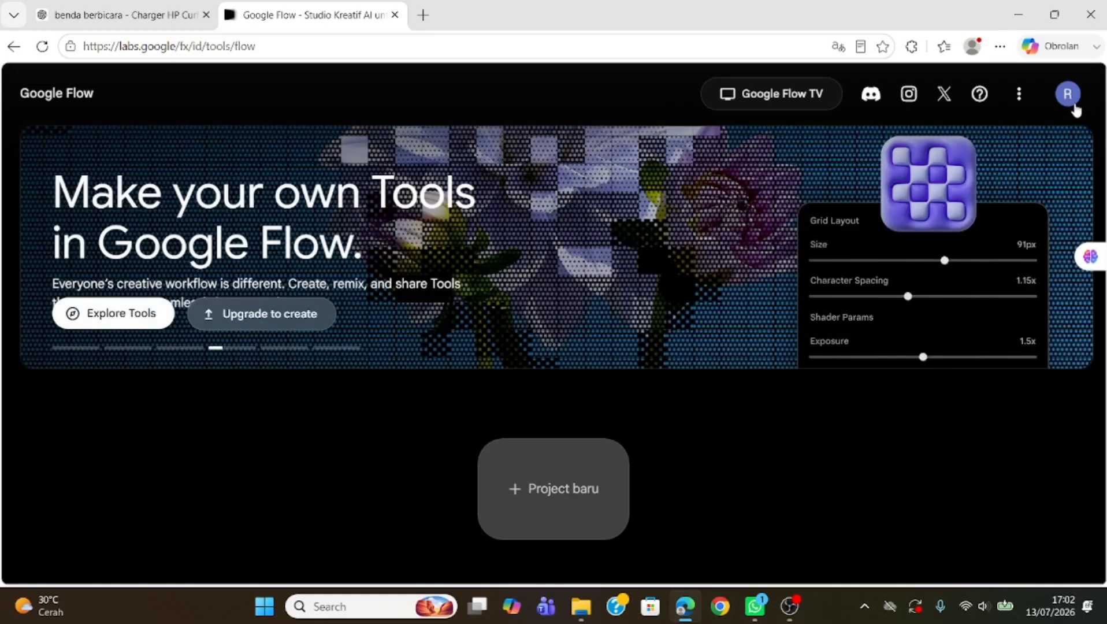
left_click(1071, 98)
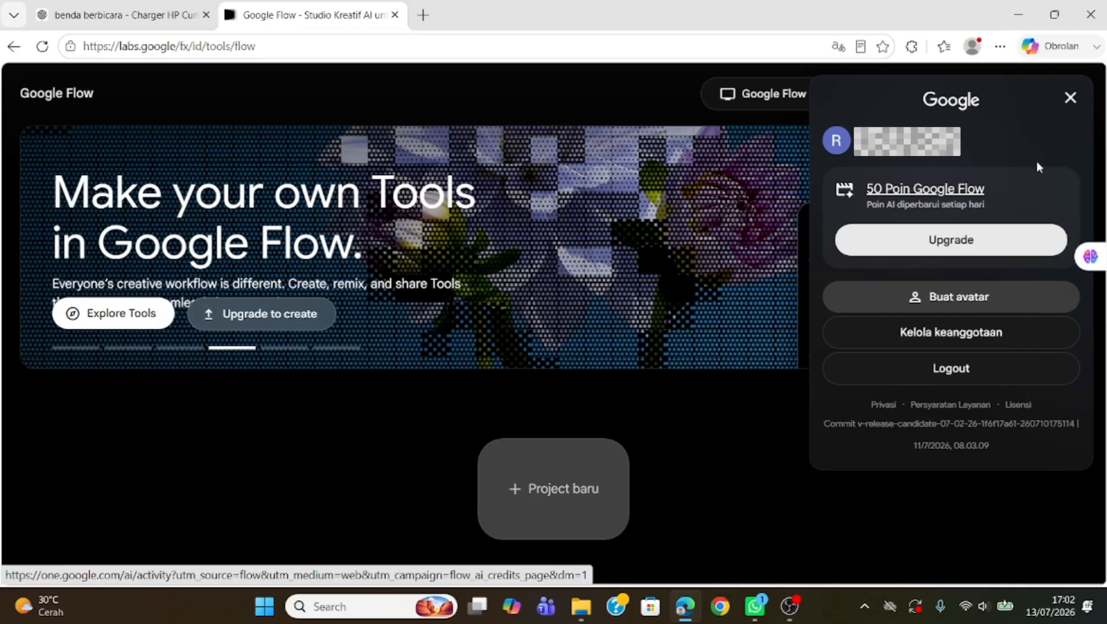
left_click(1070, 99)
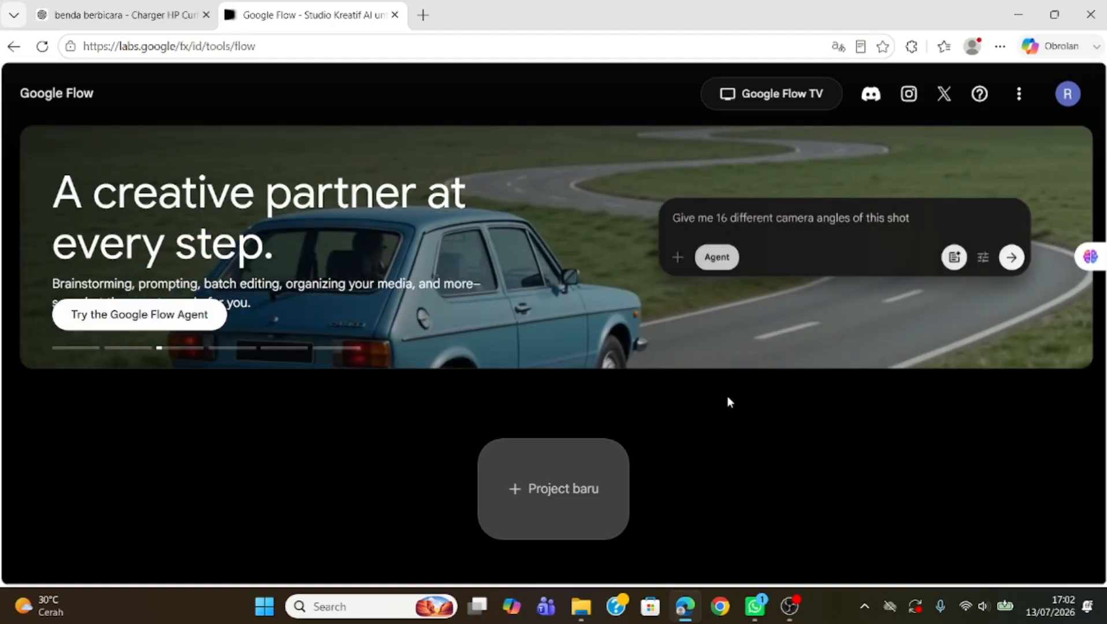
Step: Create a new project and close the agent session panel
left_click(553, 494)
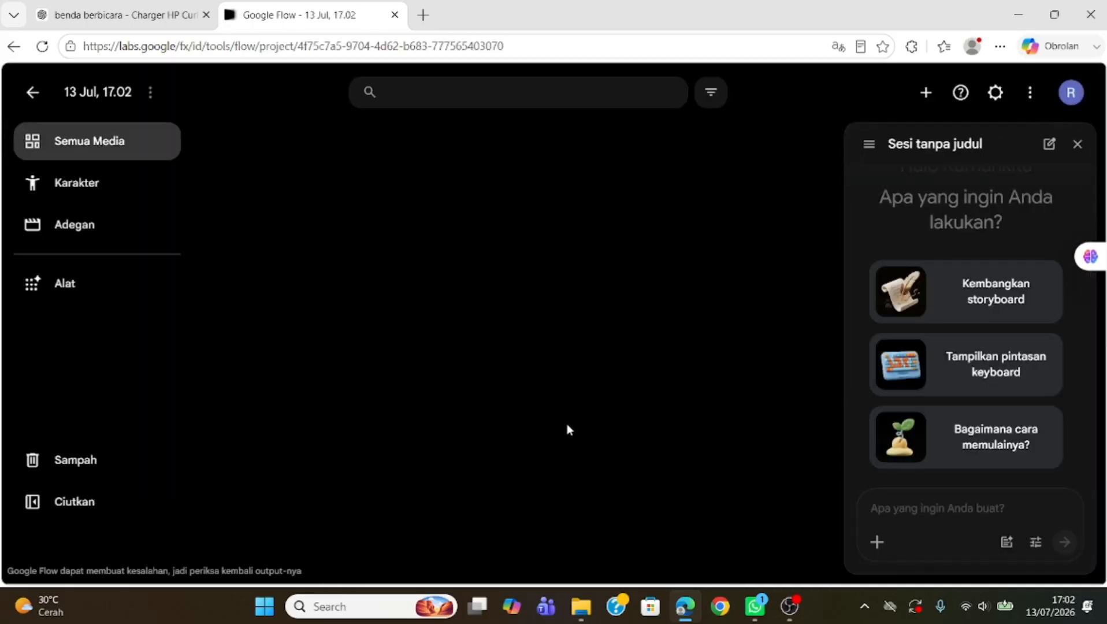
left_click(1078, 144)
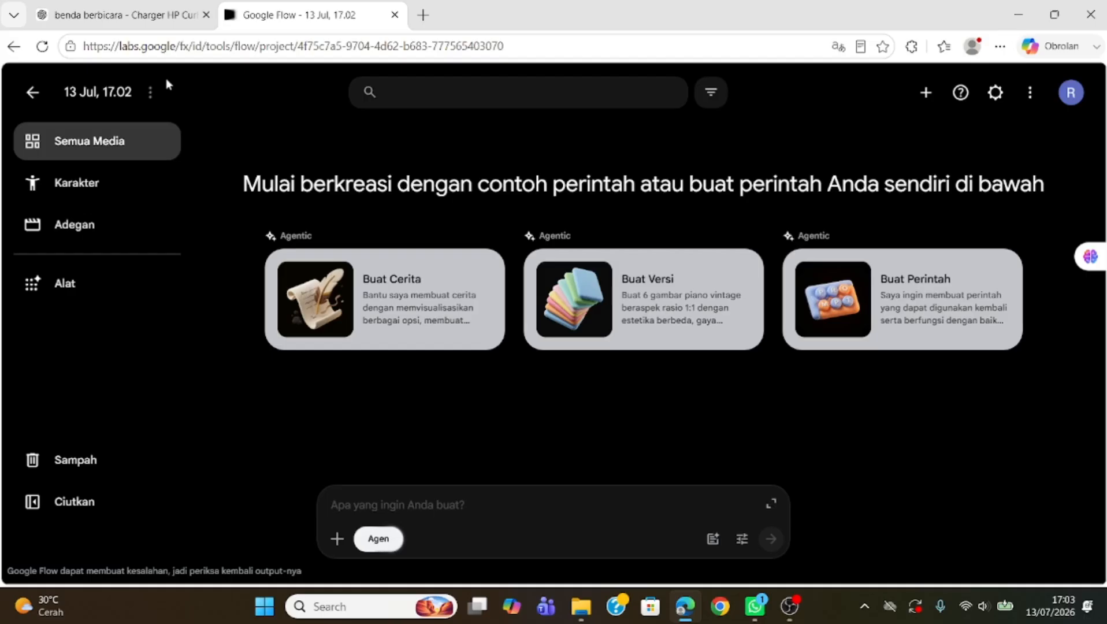
Step: Copy the Scene 1 image prompt from the ChatGPT conversation and paste it into the Flow prompt box
left_click(127, 15)
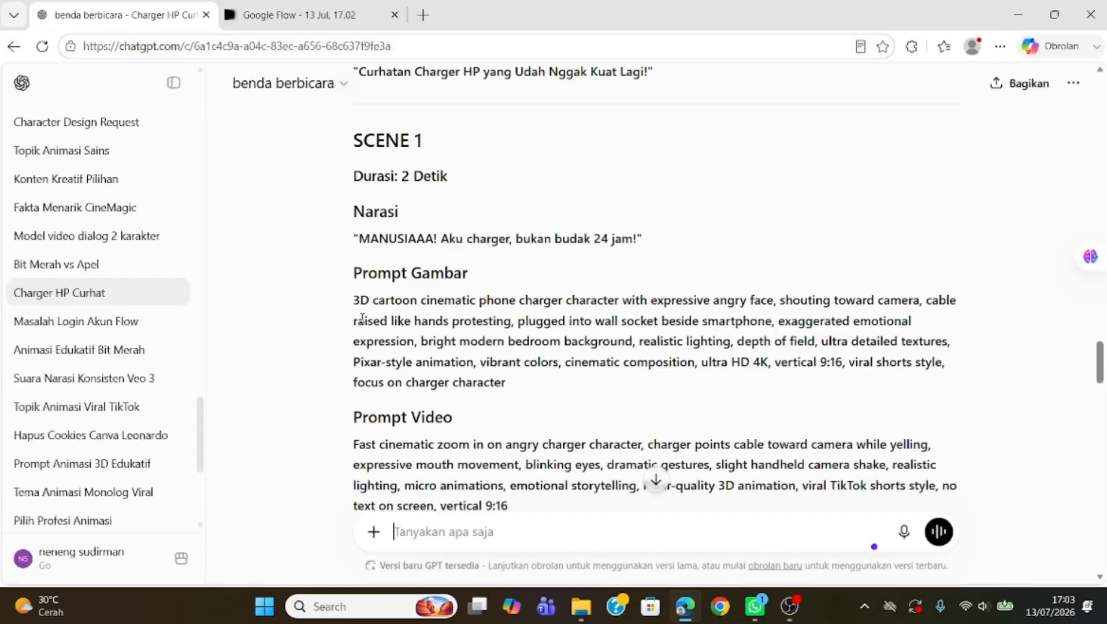
left_click_drag(354, 300, 520, 381)
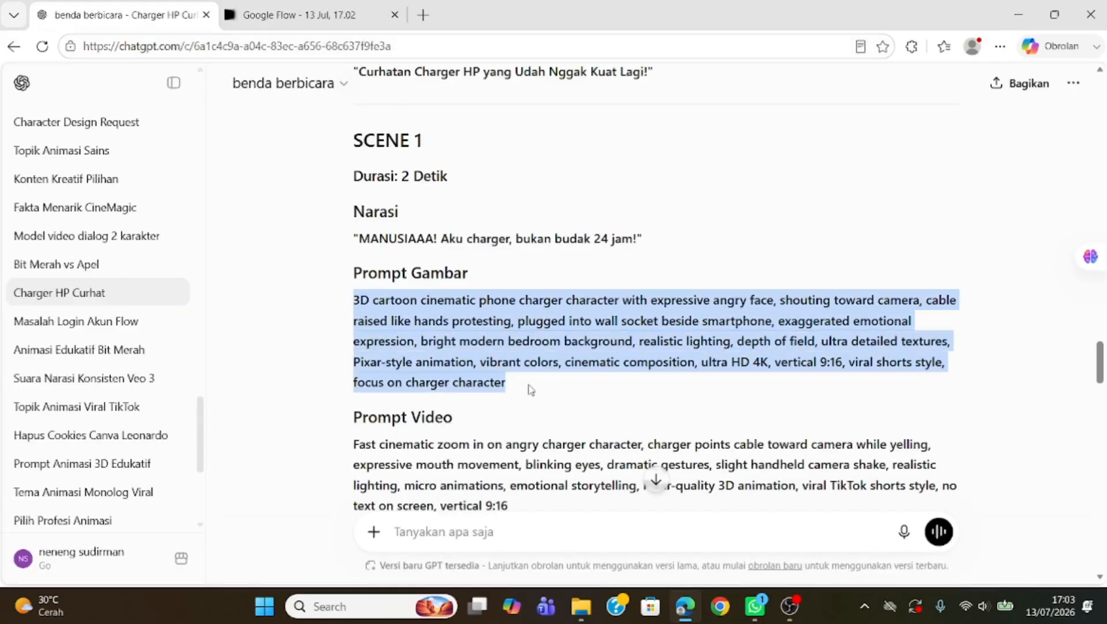
key("ctrl+c")
key("ctrl+Tab")
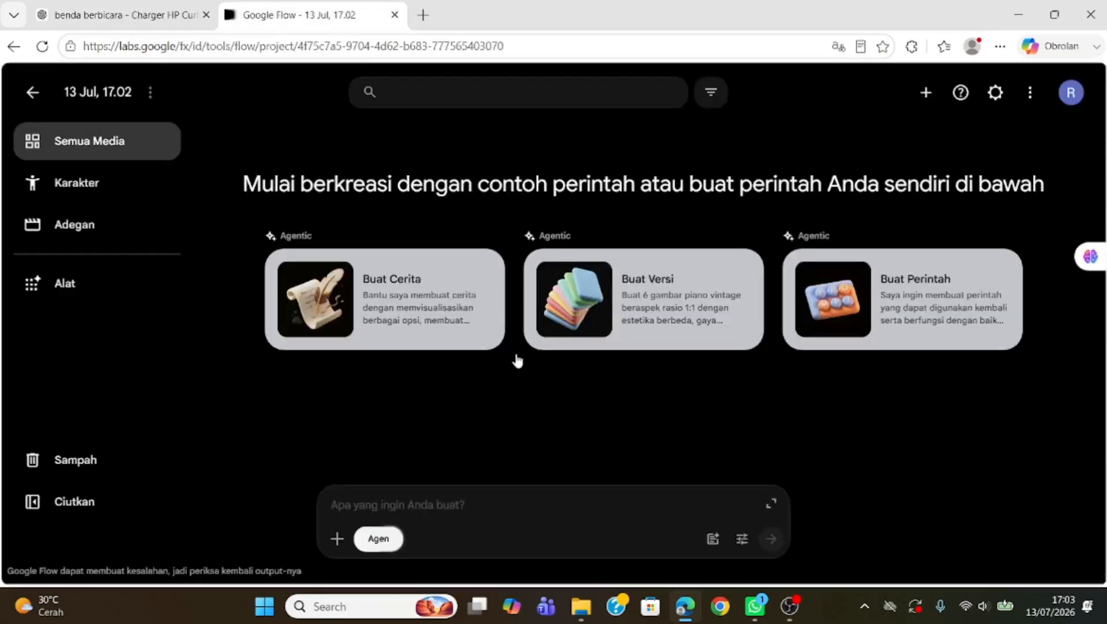
key("ctrl+v")
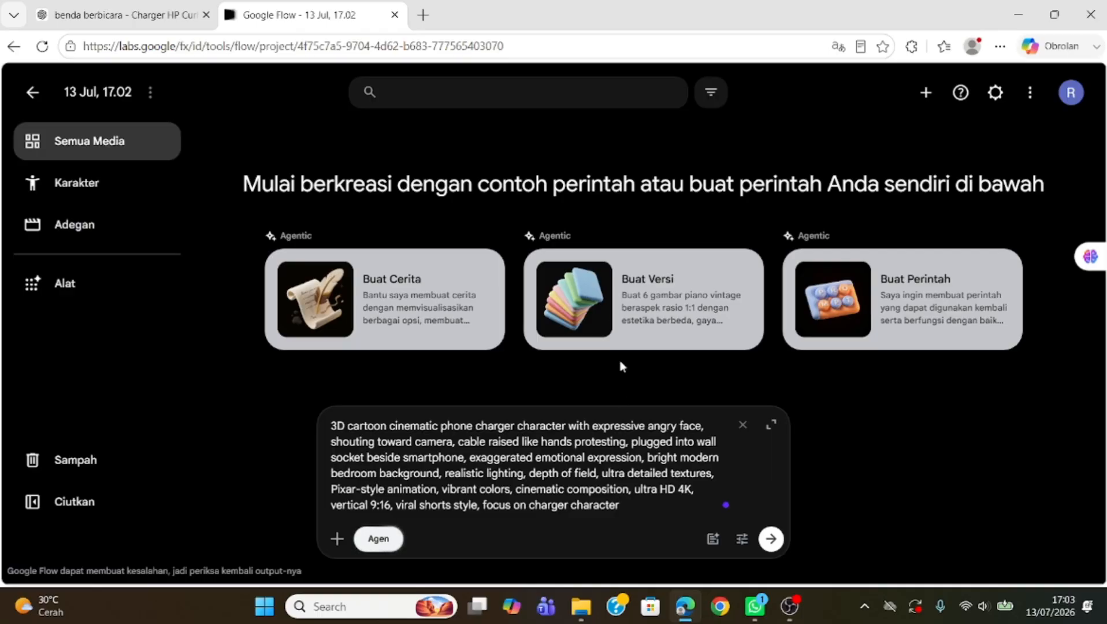
Step: Set the agent's default image and video aspect ratios to 9:16 and save the agent settings
left_click(742, 540)
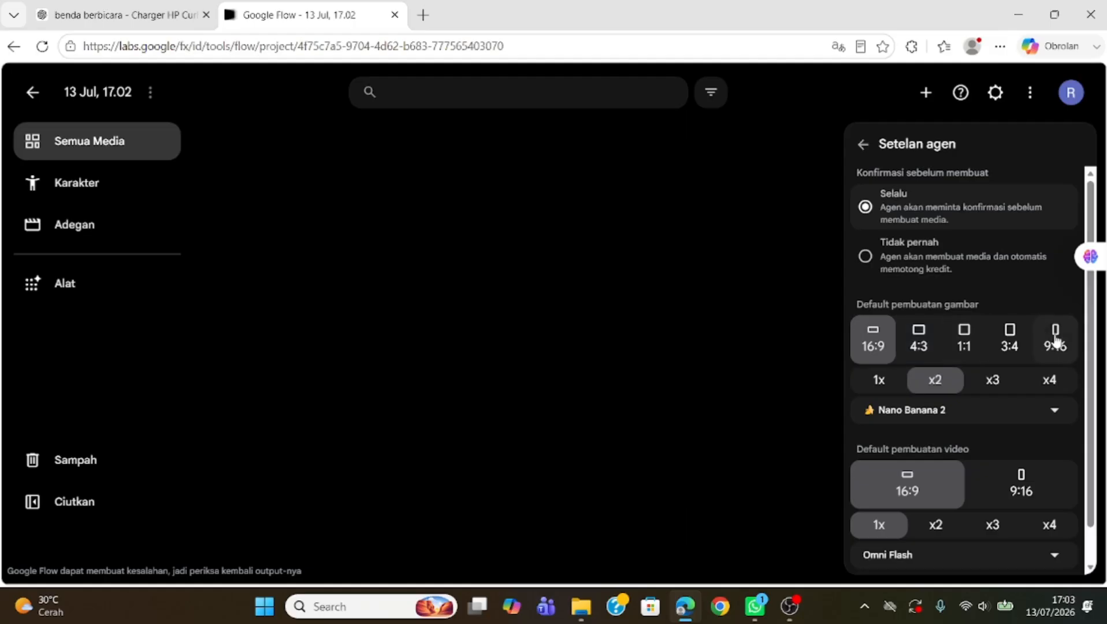
left_click(1072, 346)
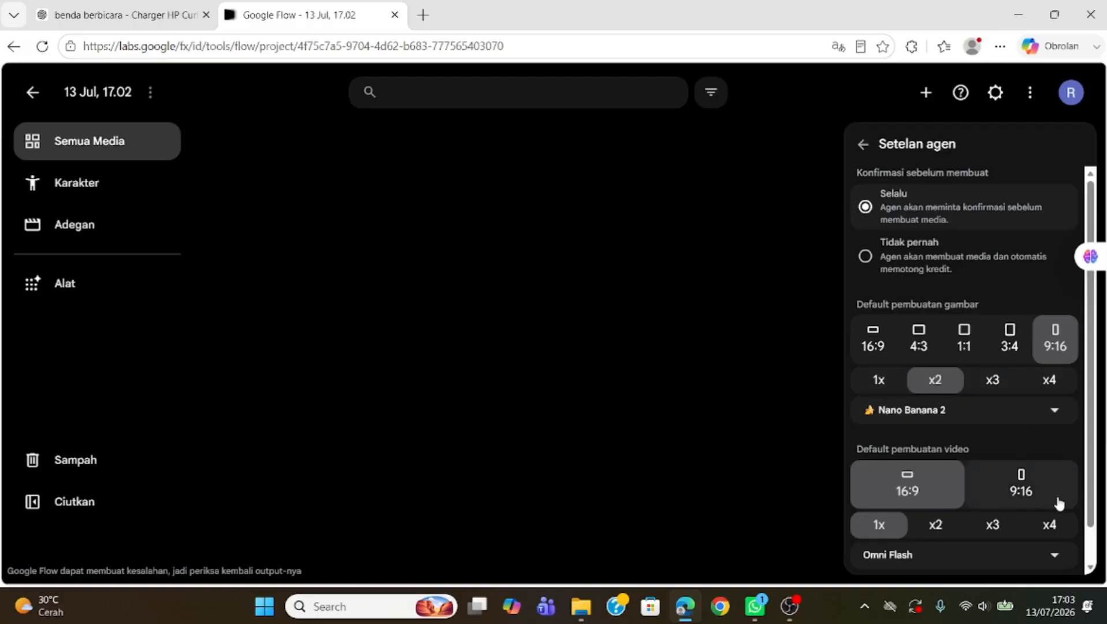
scroll(1094, 506, "down", 1)
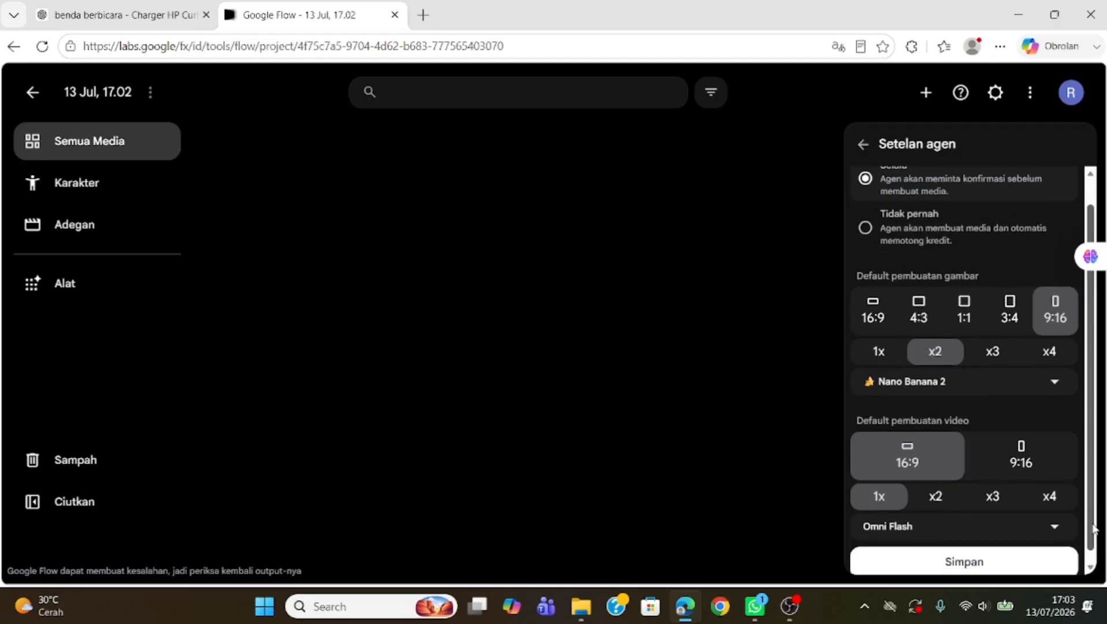
left_click(1053, 384)
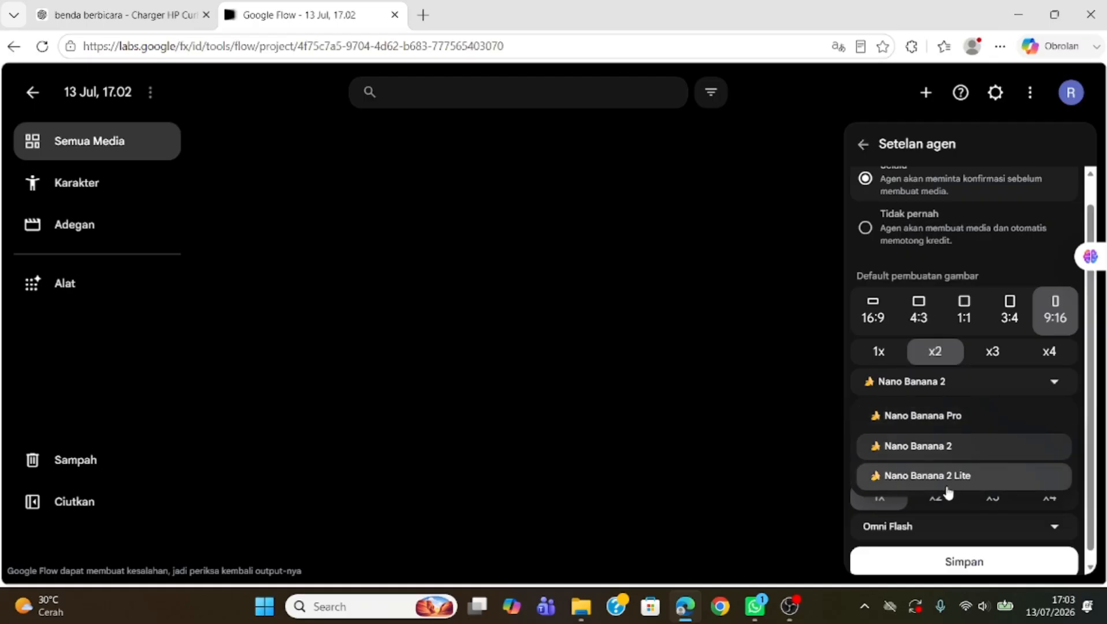
left_click(1052, 383)
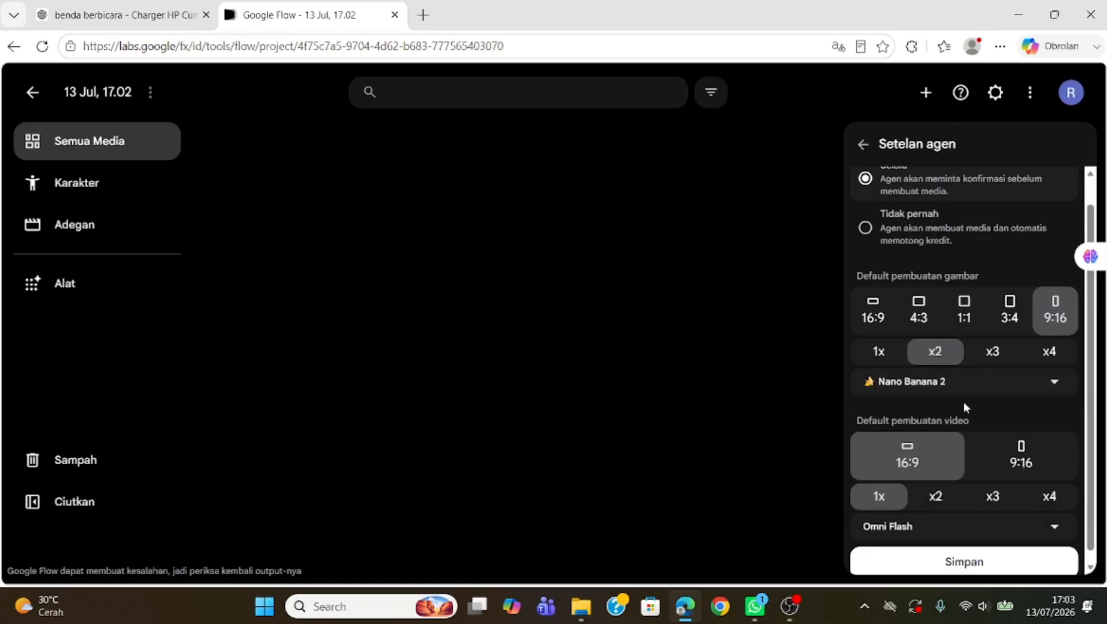
left_click(1033, 465)
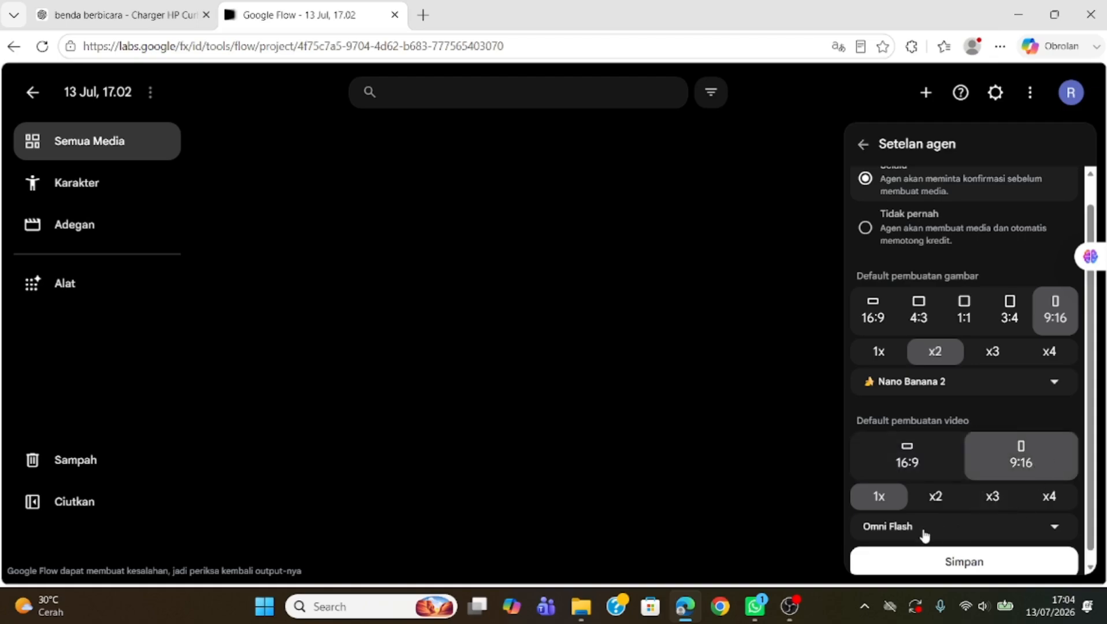
left_click(1053, 528)
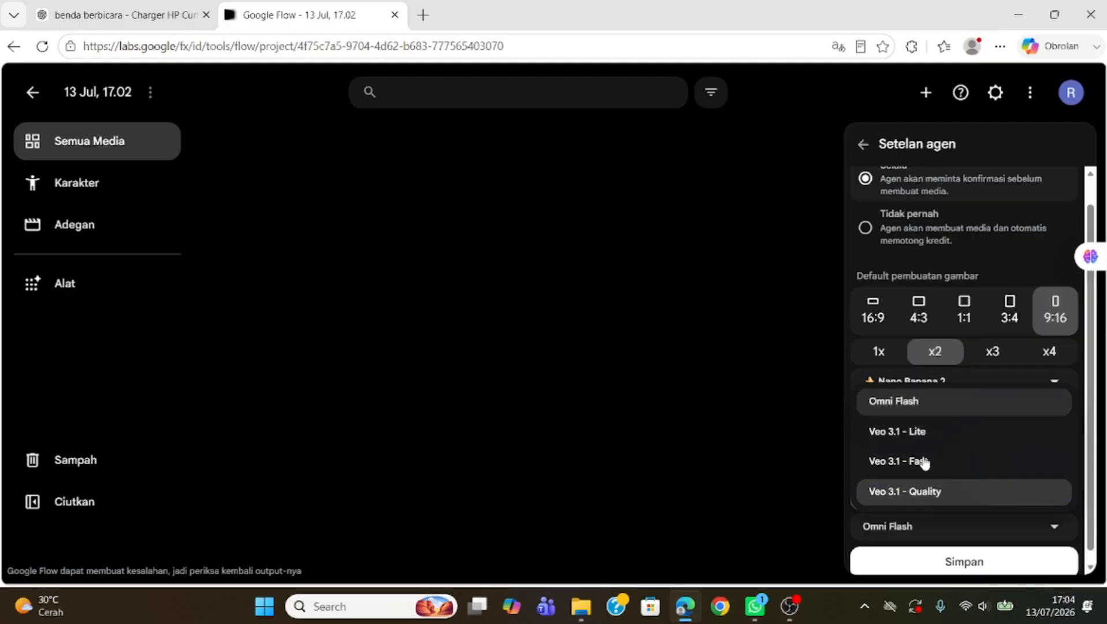
left_click(818, 416)
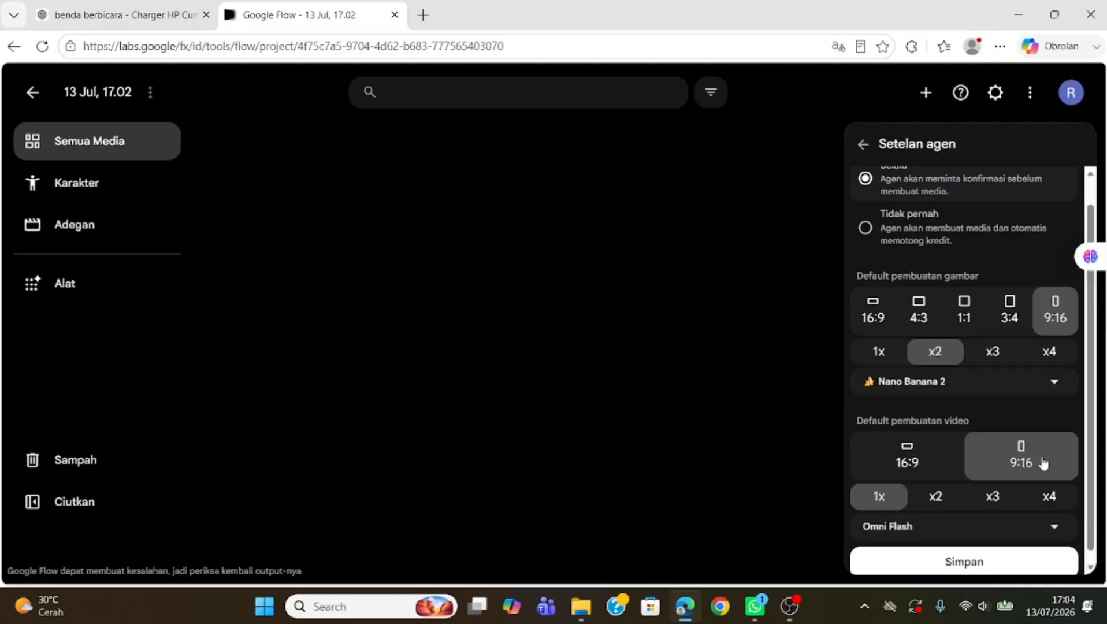
left_click(961, 569)
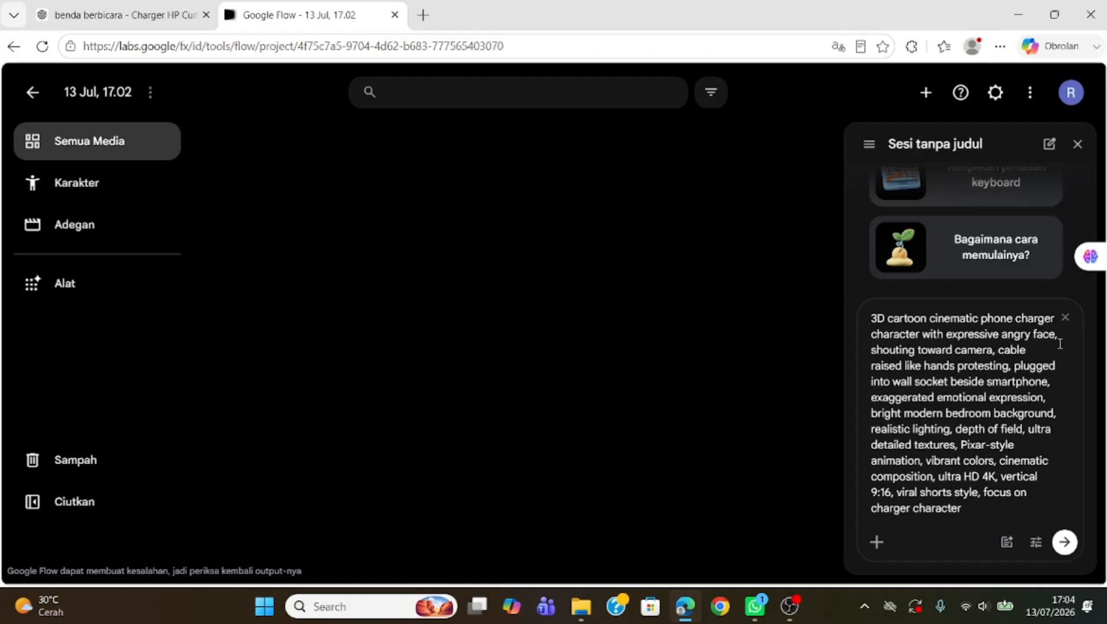
Step: Generate images from the pasted prompt and download the second image at 1K resolution
left_click(1063, 543)
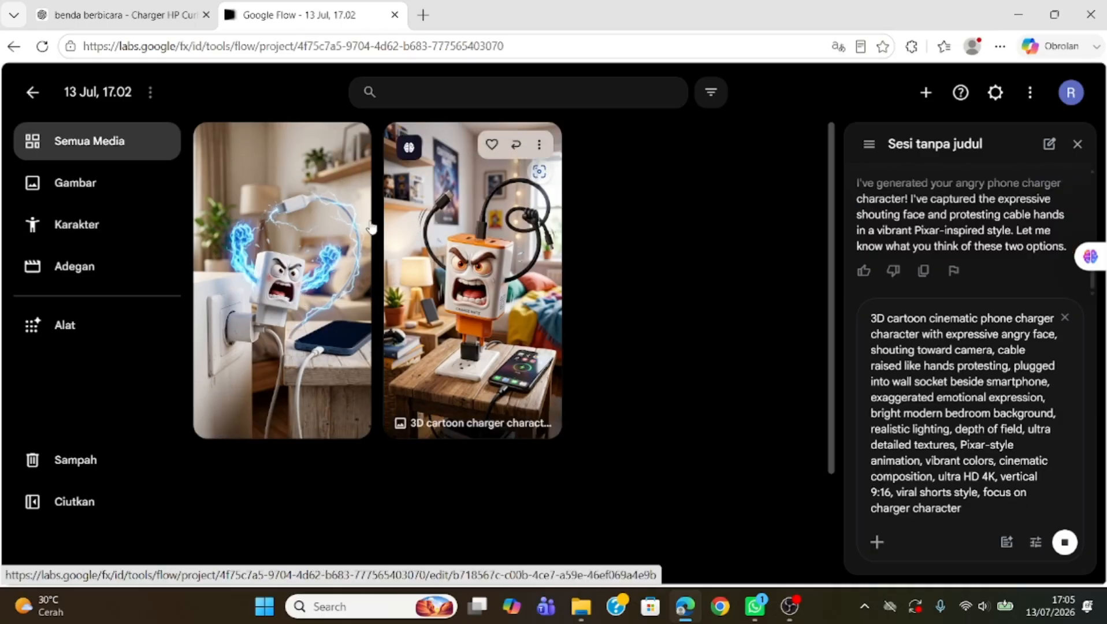
left_click(540, 146)
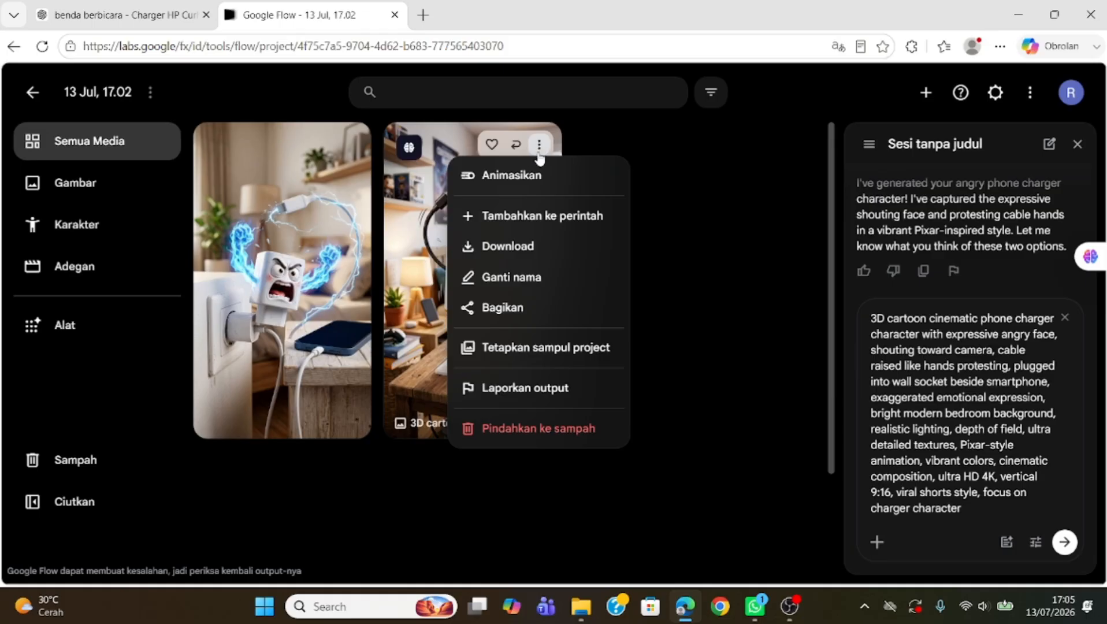
mouse_move(532, 245)
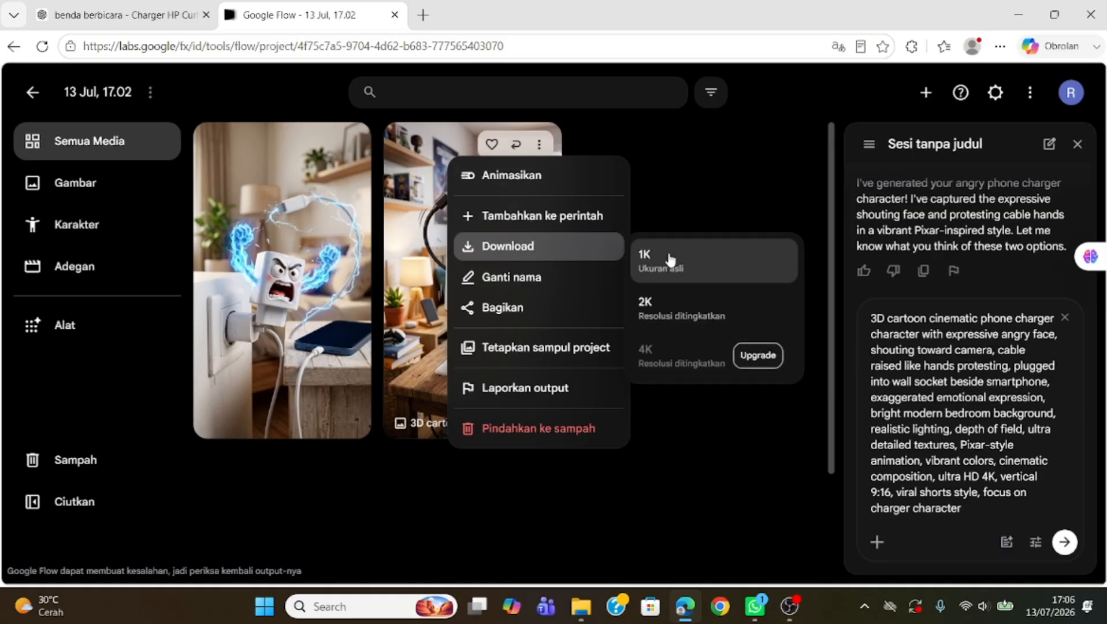
left_click(706, 267)
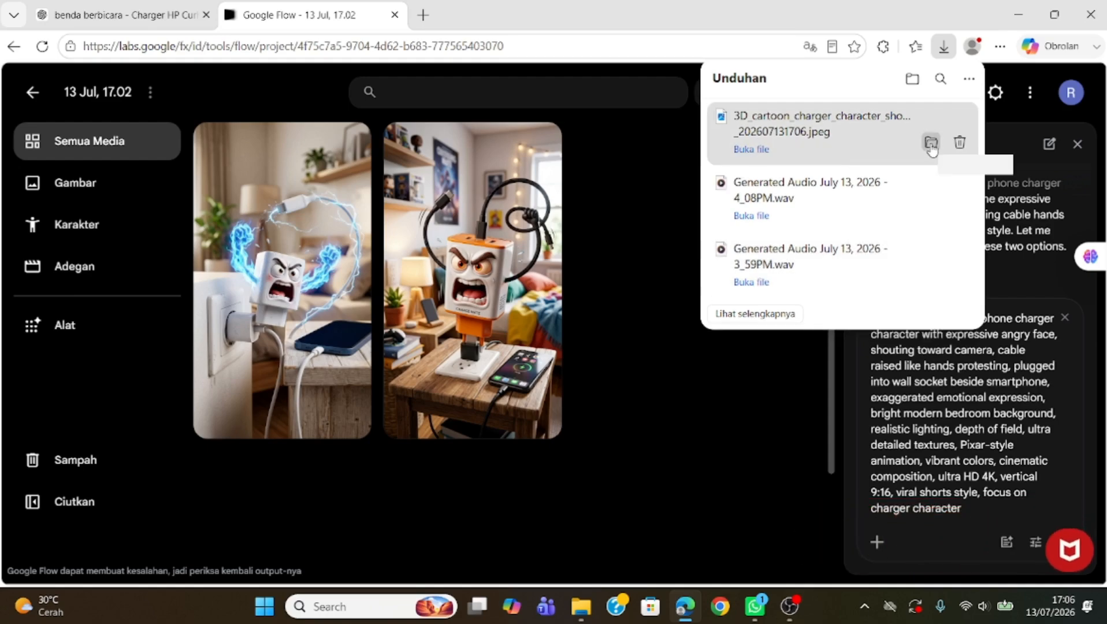
left_click(653, 165)
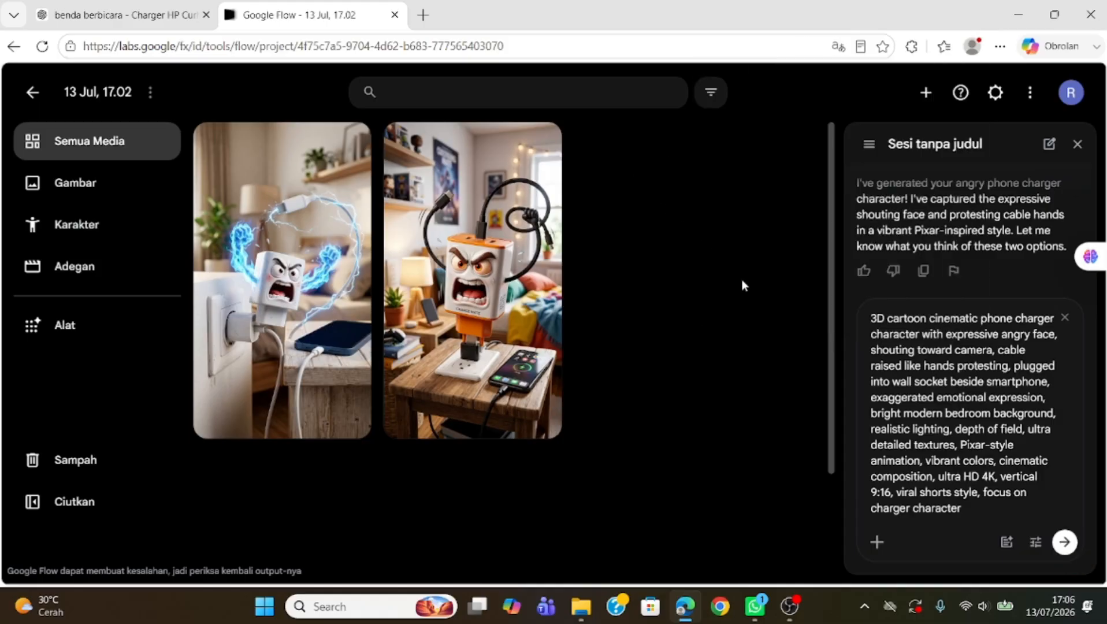
Step: Copy the Scene 2 image prompt from the ChatGPT conversation
mouse_move(511, 262)
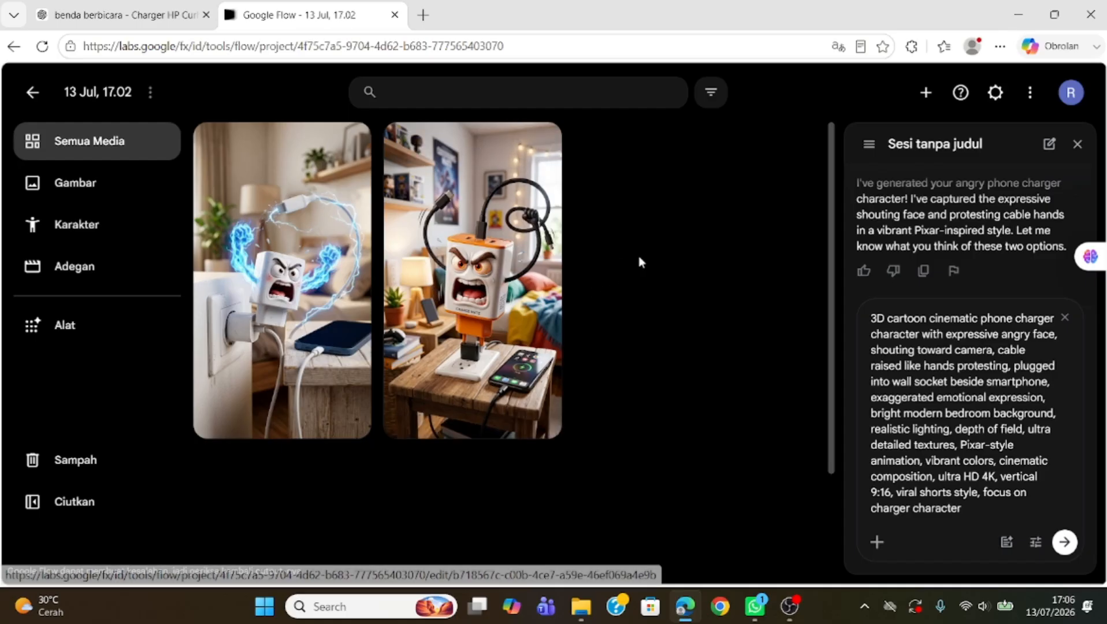
left_click(85, 13)
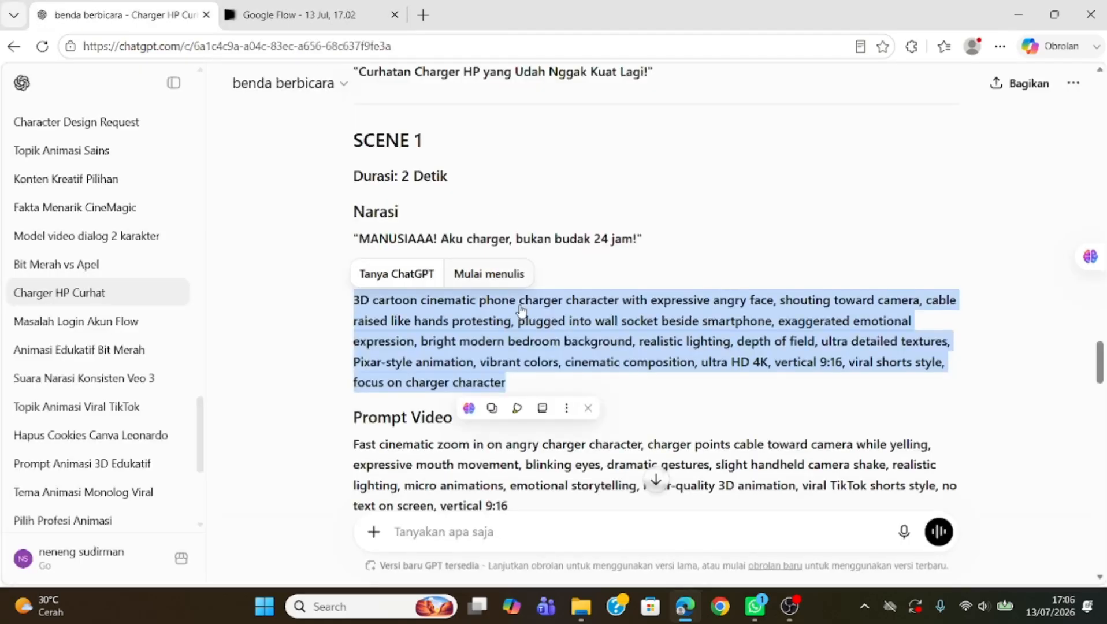
scroll(520, 324, "down", 9)
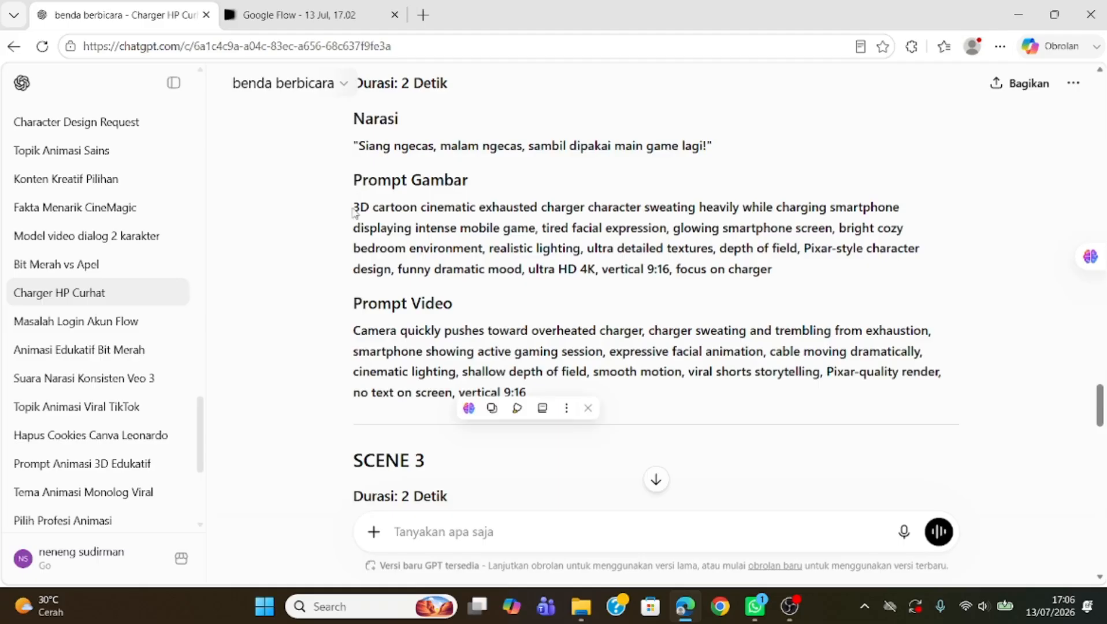
left_click_drag(394, 209, 796, 277)
key("ctrl+c")
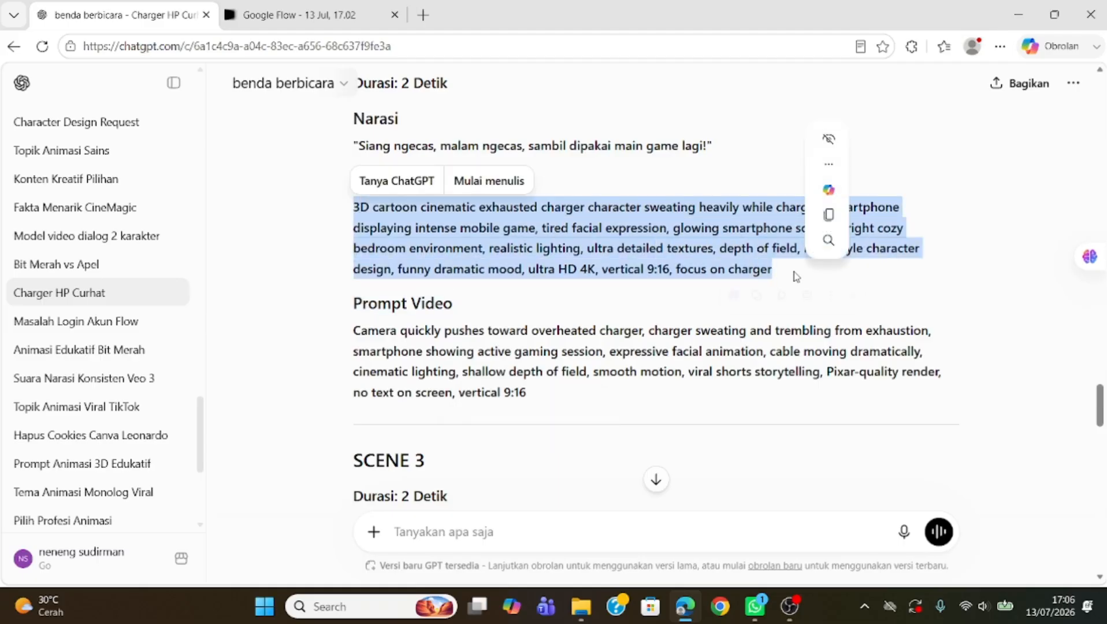
left_click(284, 16)
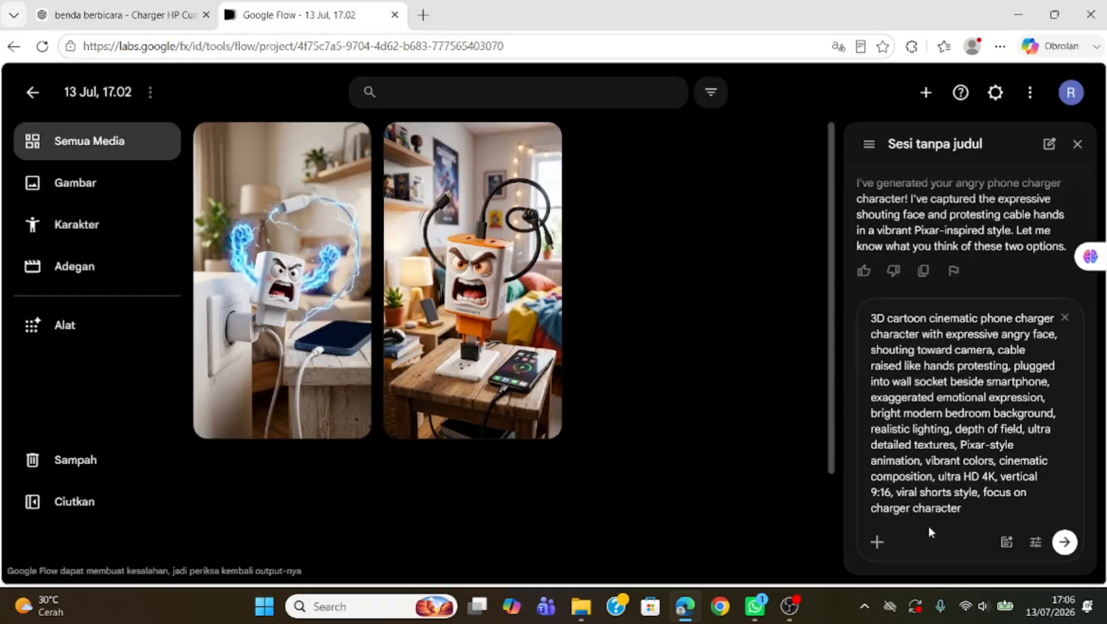
Step: Paste the Scene 2 prompt into the main prompt box and generate its images
left_click(65, 186)
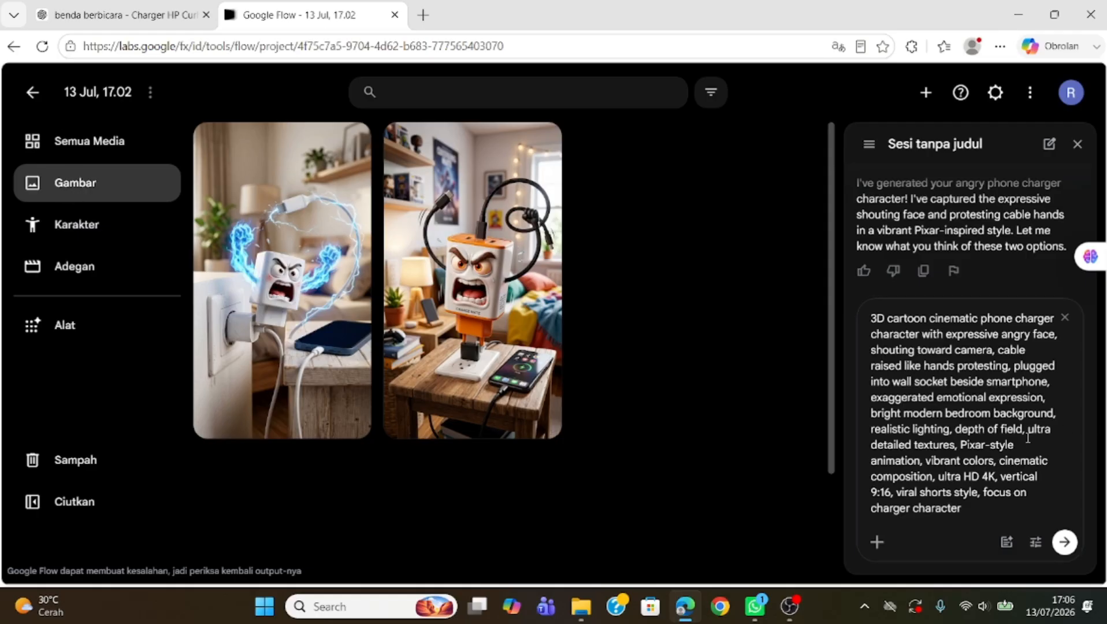
left_click(1078, 145)
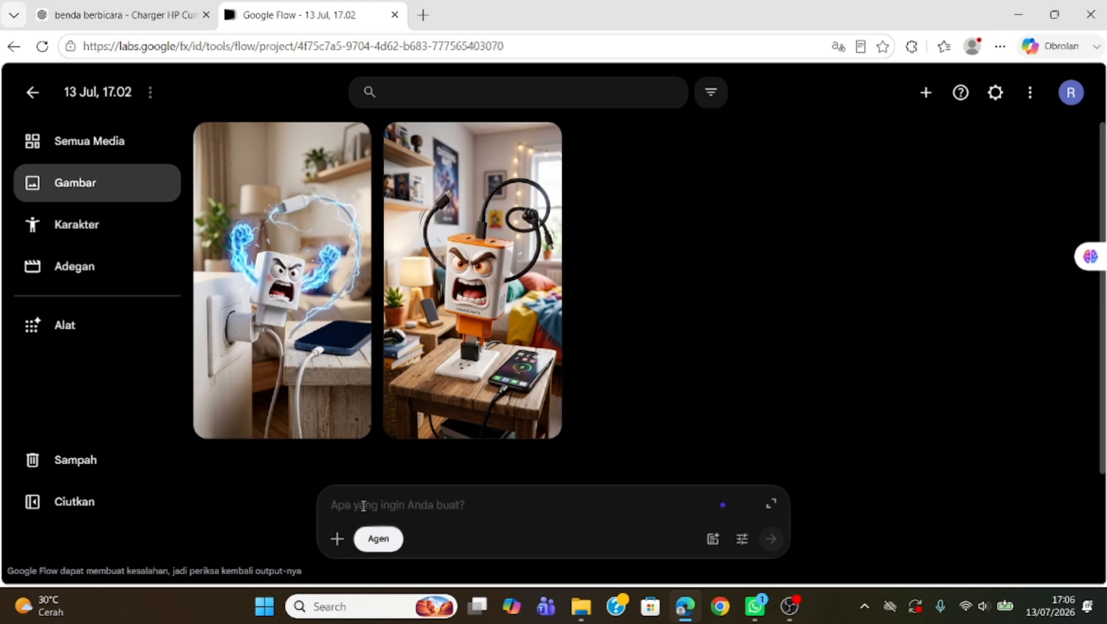
key("ctrl+v")
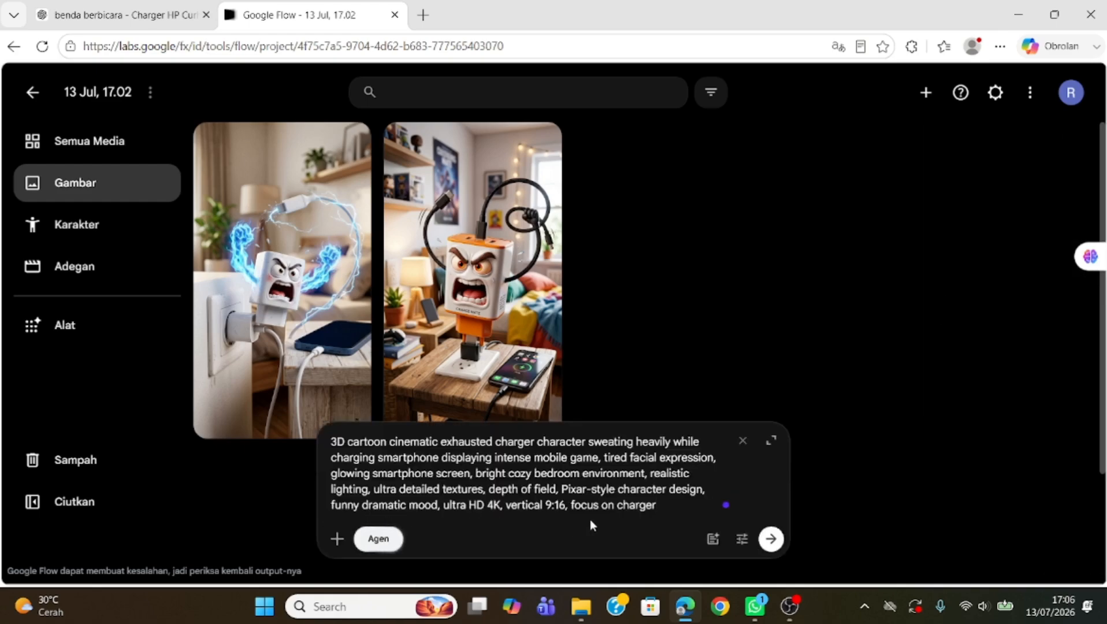
left_click(771, 542)
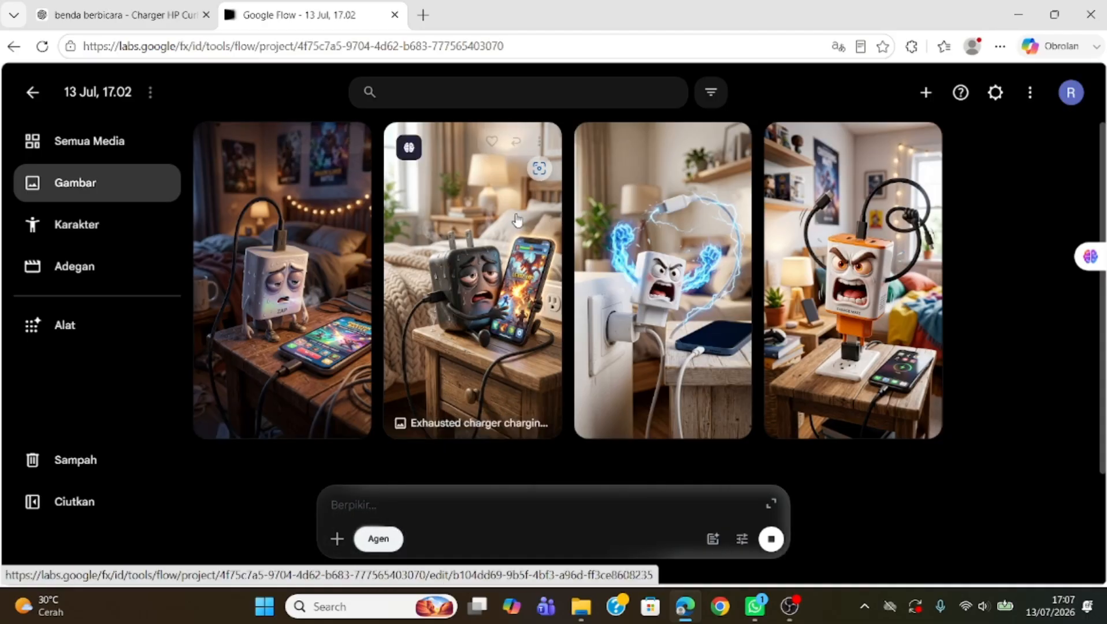
Step: Download the second Scene 2 image at 1K resolution and close the downloads panel
left_click(545, 147)
mouse_move(535, 247)
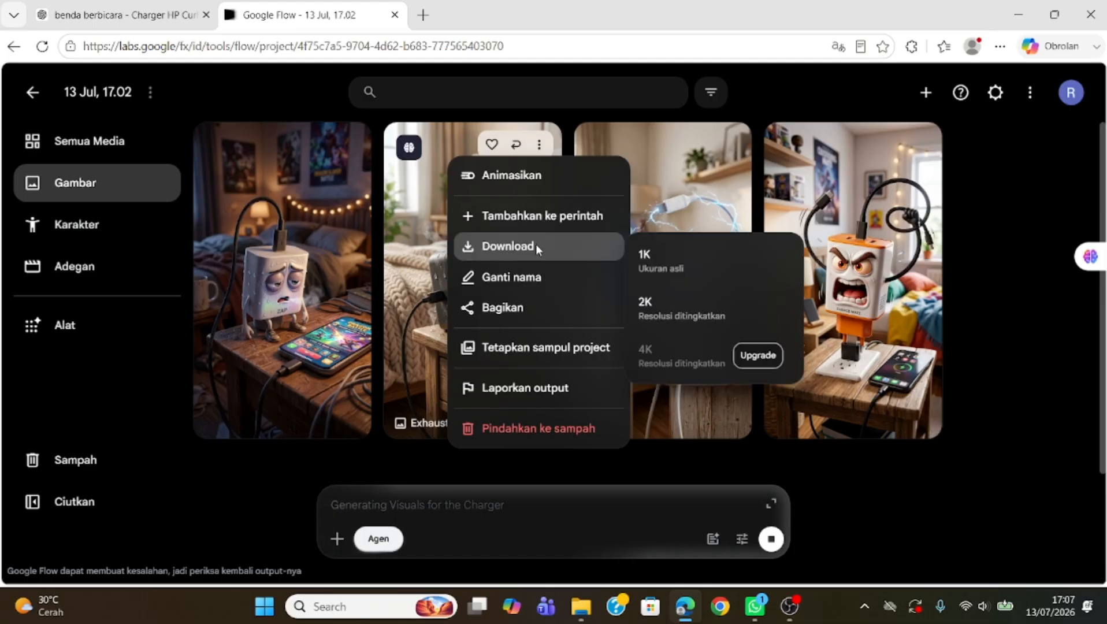
left_click(666, 256)
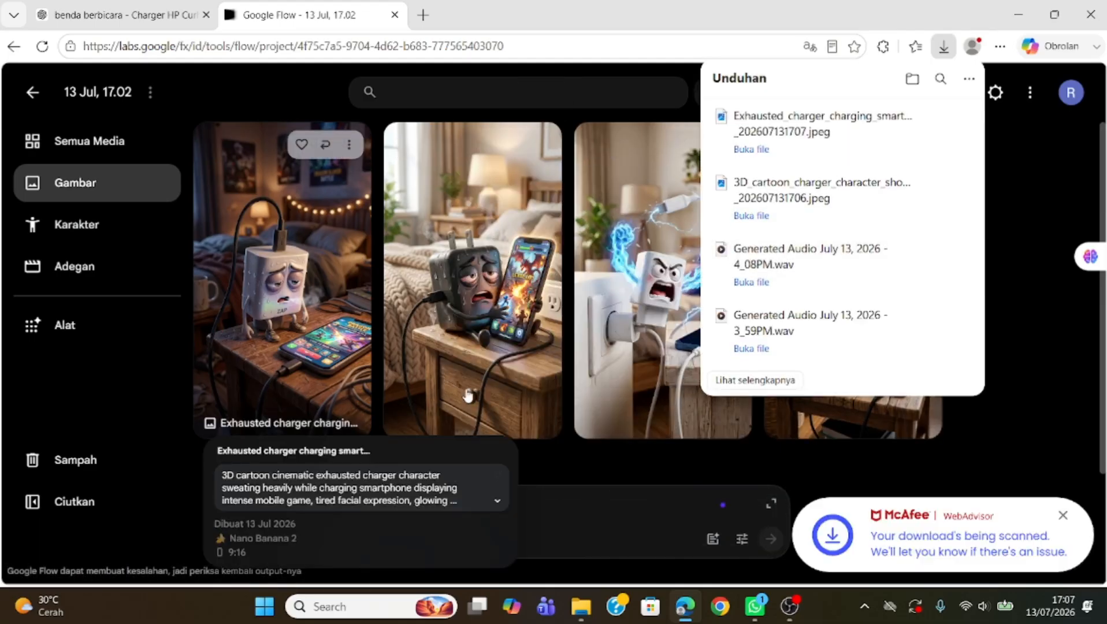
left_click(1024, 252)
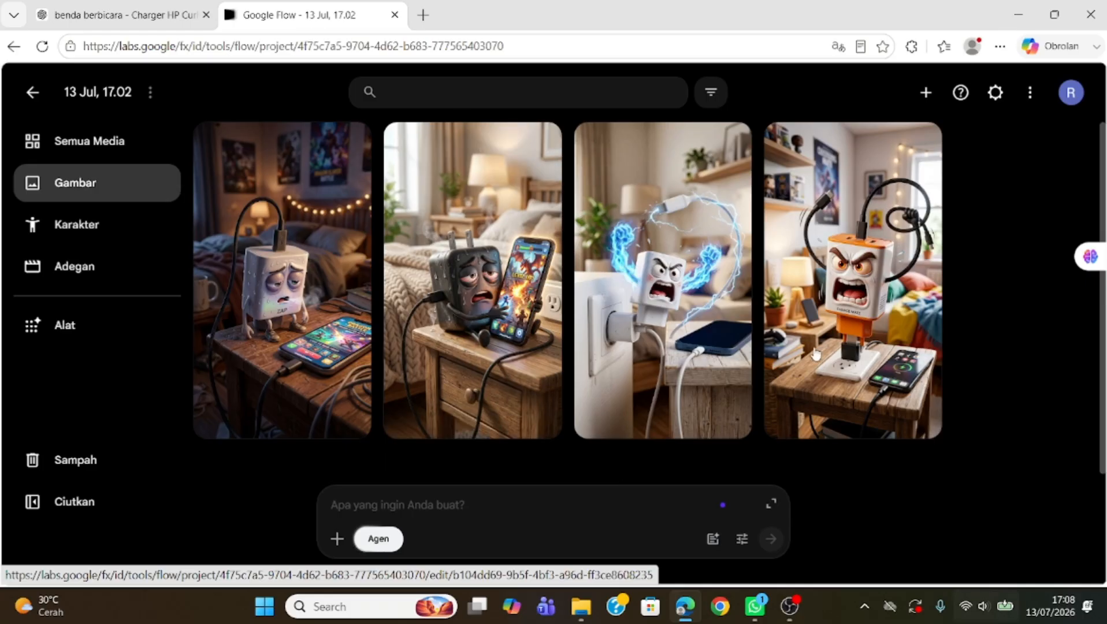
Step: Copy the Scene 1 video prompt from the ChatGPT conversation and paste it into the Flow prompt box
left_click(128, 15)
scroll(492, 305, "up", 7)
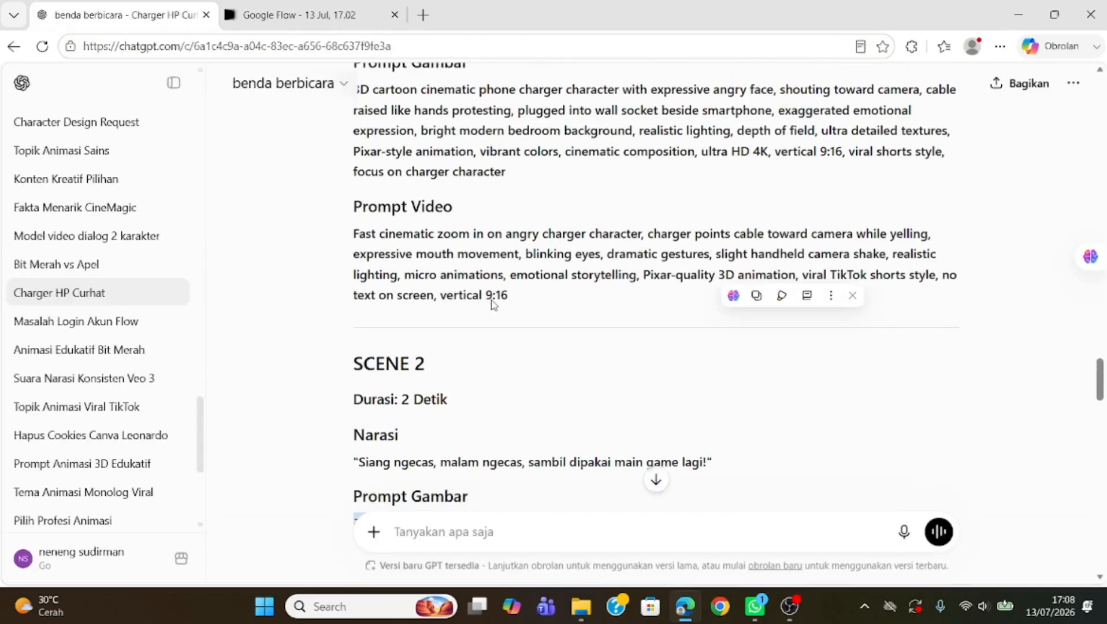
scroll(459, 328, "up", 2)
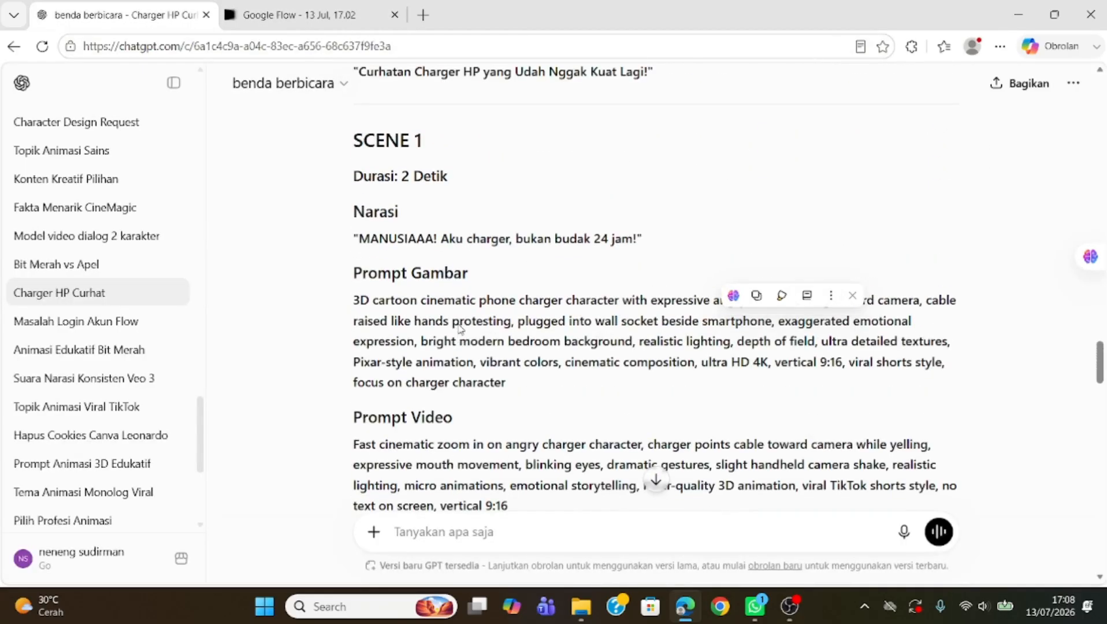
scroll(405, 333, "down", 2)
left_click_drag(352, 343, 524, 404)
key("ctrl+c")
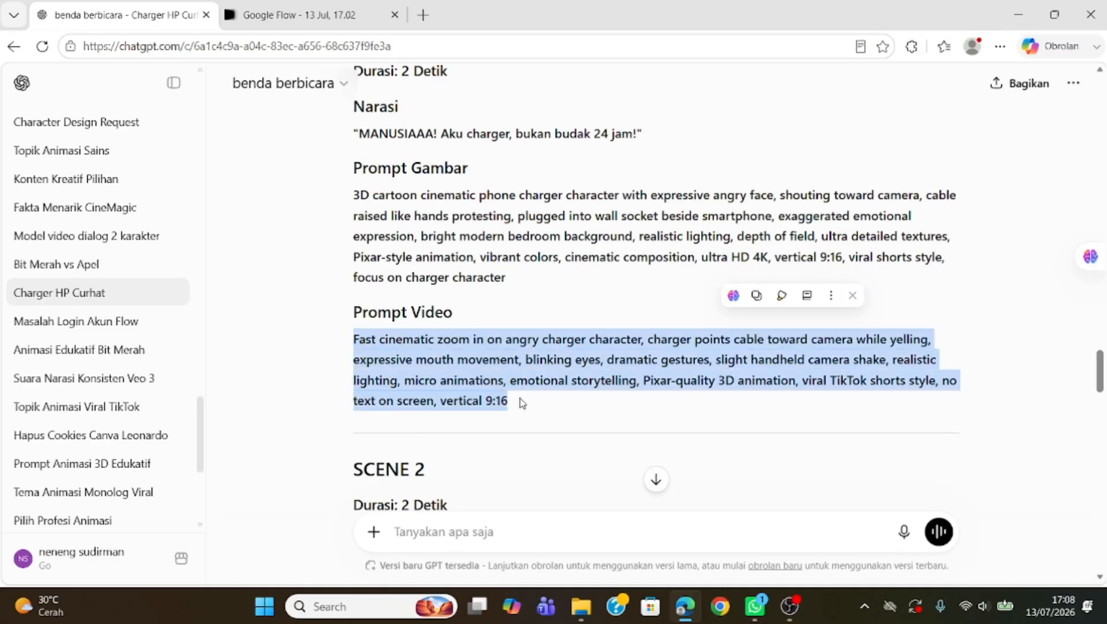
left_click(327, 16)
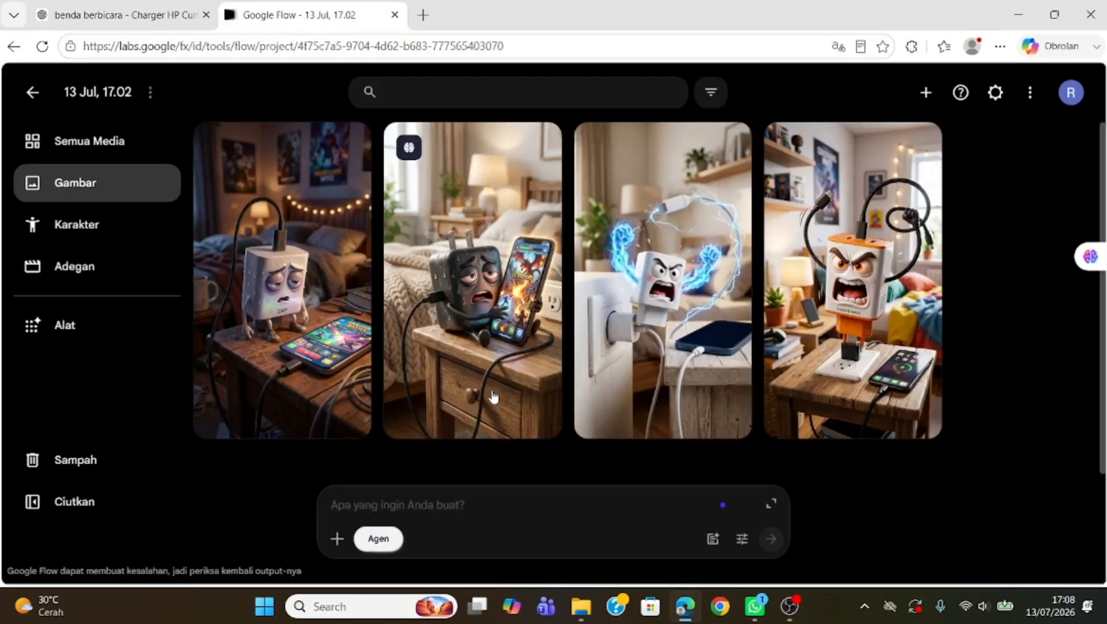
left_click(418, 506)
key("ctrl+v")
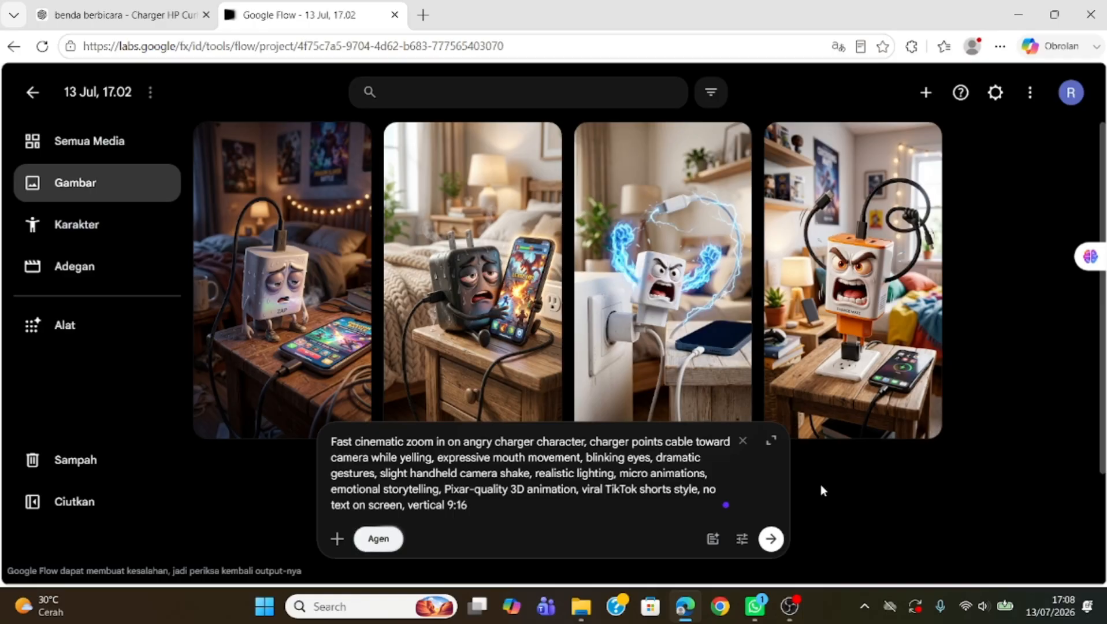
Step: Copy the Scene 1 narration from ChatGPT and paste it on a new line below the video prompt
left_click(195, 16)
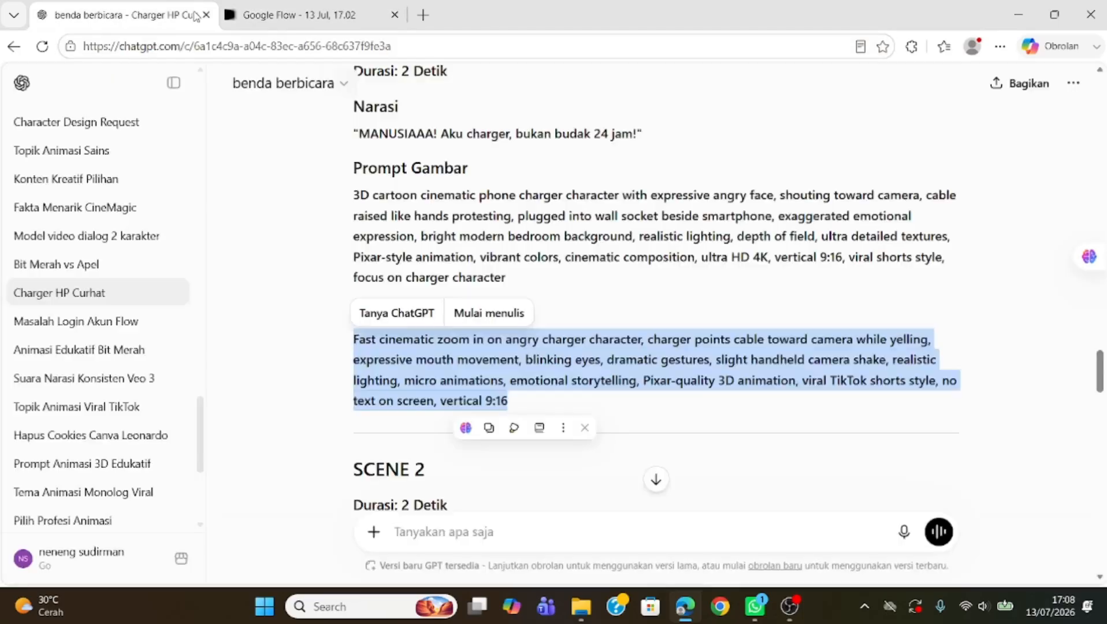
left_click_drag(355, 109, 675, 138)
key("ctrl+c")
left_click(311, 5)
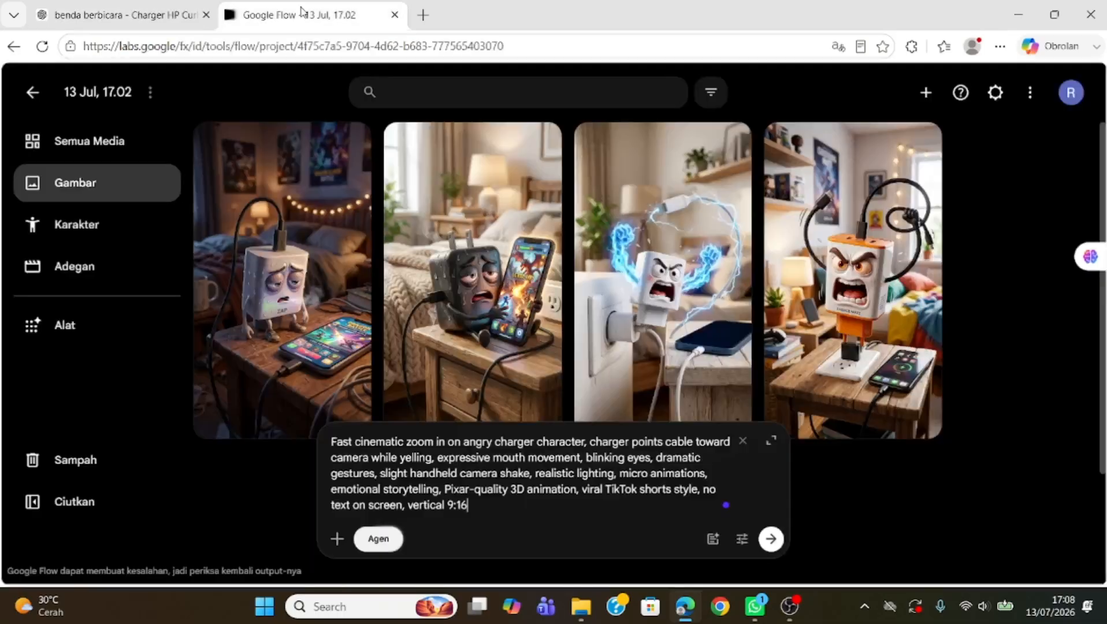
key("shift+Return")
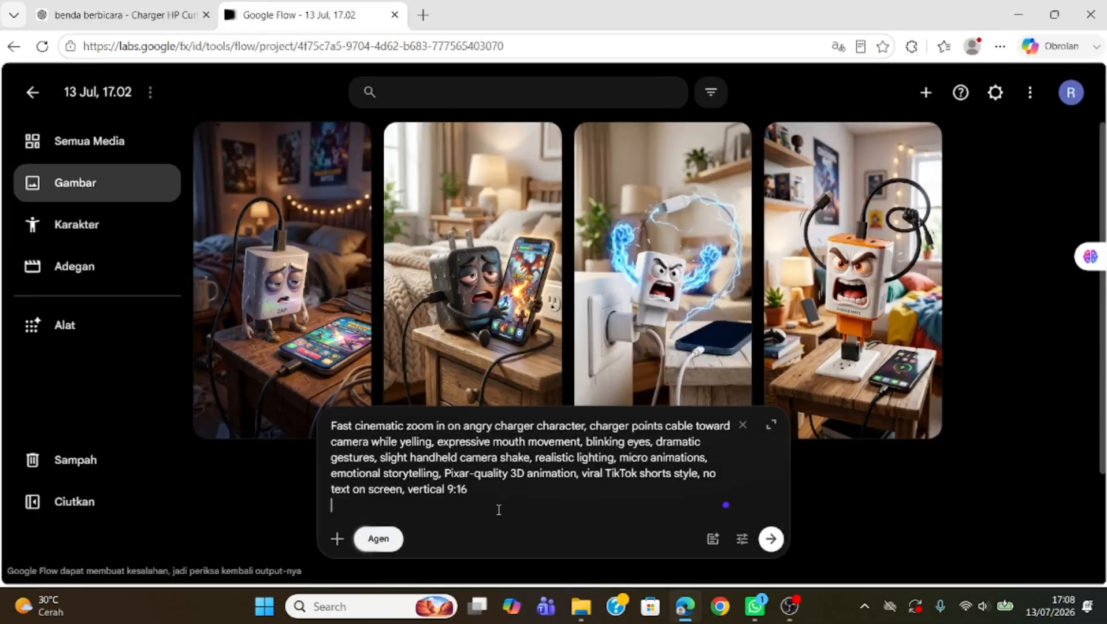
key("ctrl+v")
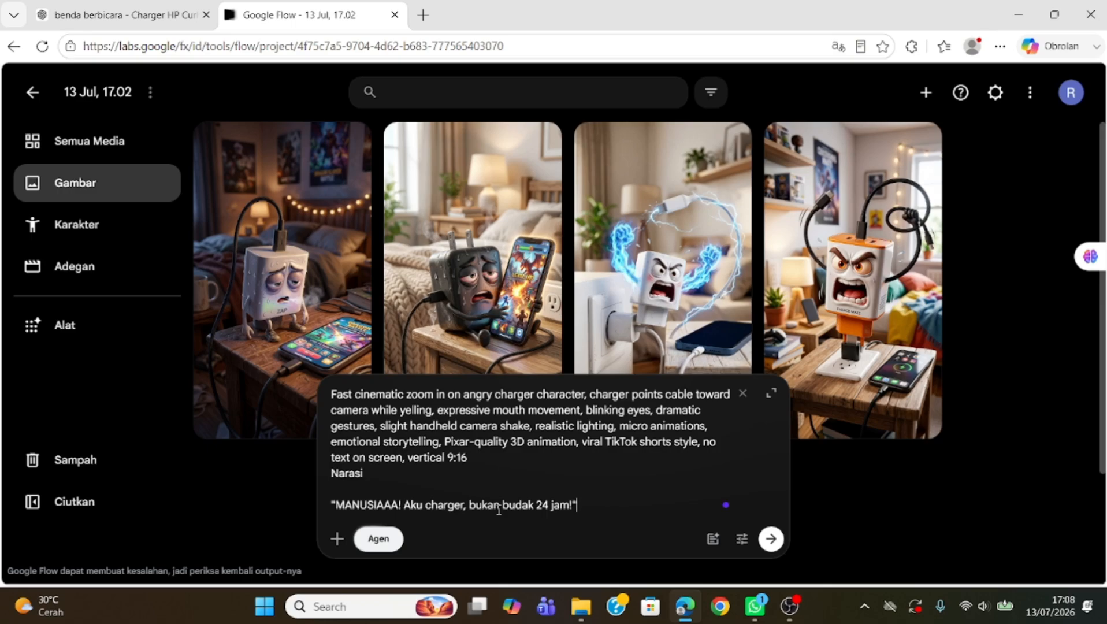
Step: Relabel the narration as "charger berbicara:" and append ". dalam bahasa indonesia" after the quoted line
left_click(365, 494)
key("Delete")
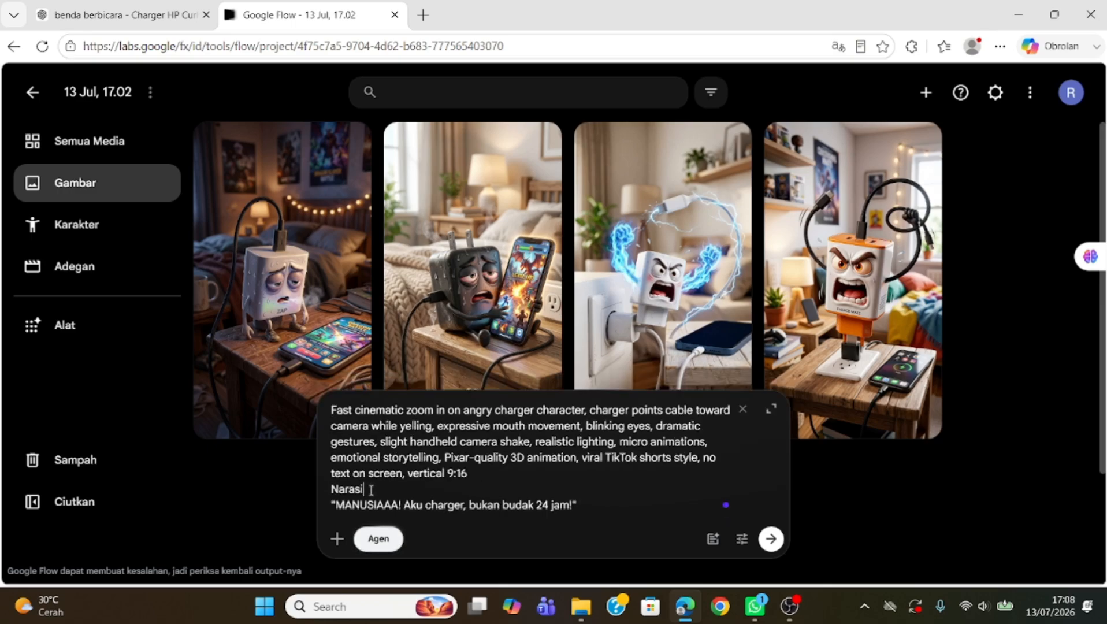
type("ðh")
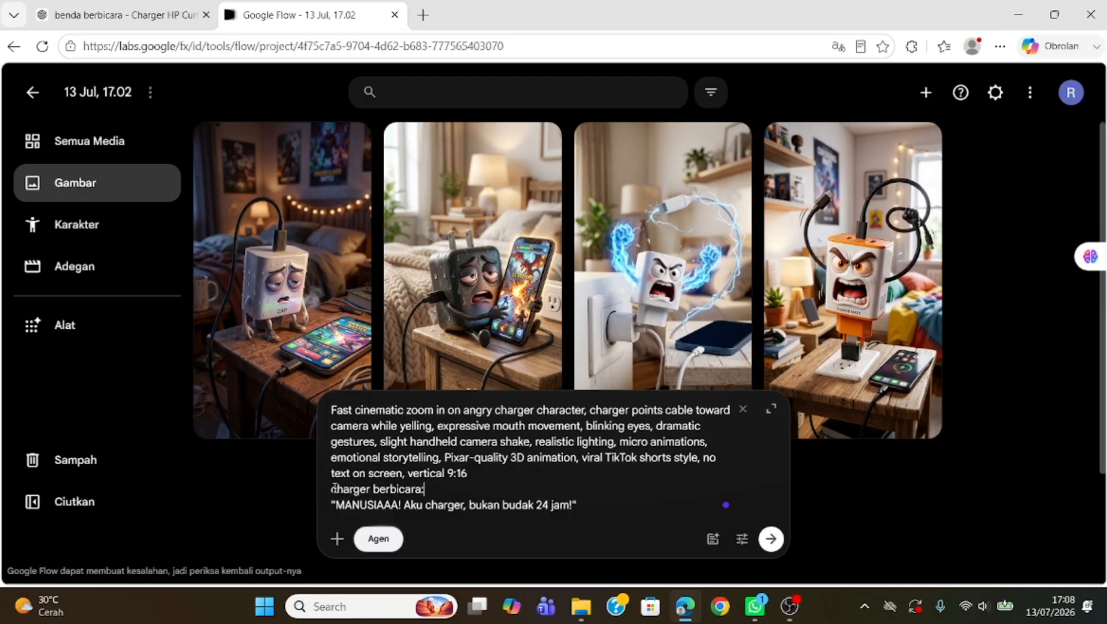
type(". dalam bahasa i")
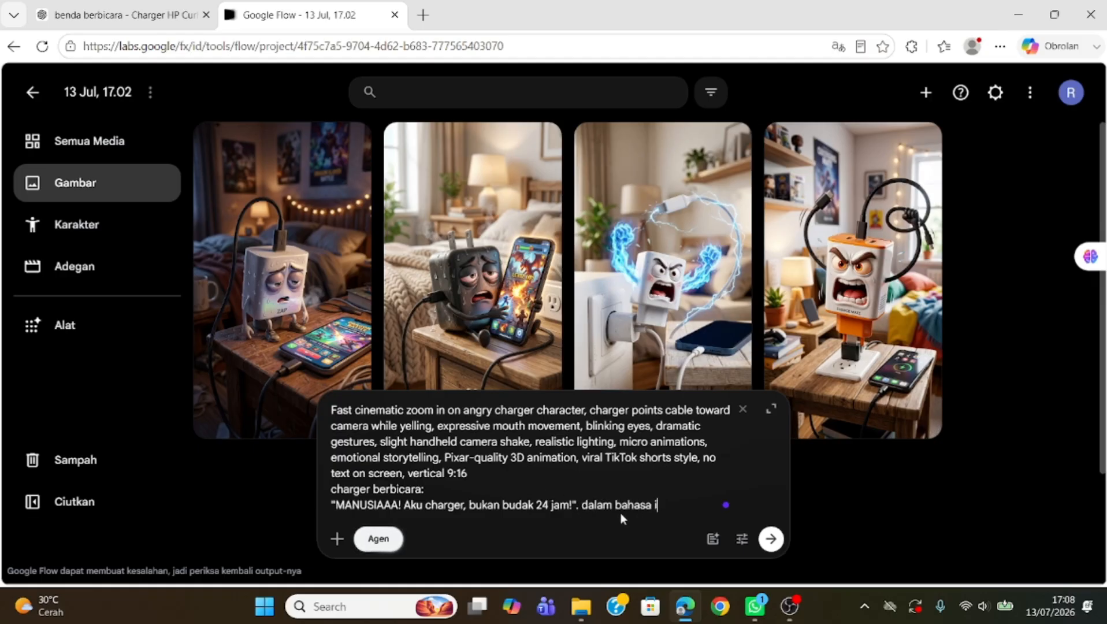
type("ndonesia")
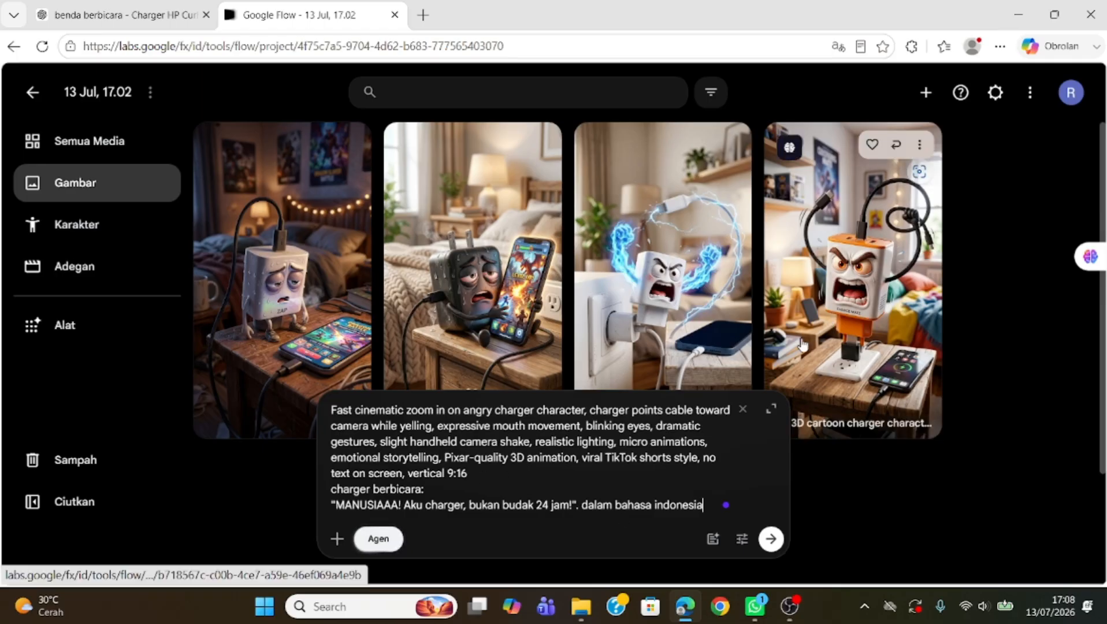
Step: Attach the angry 3D cartoon charger image from the project assets to the prompt
left_click(337, 540)
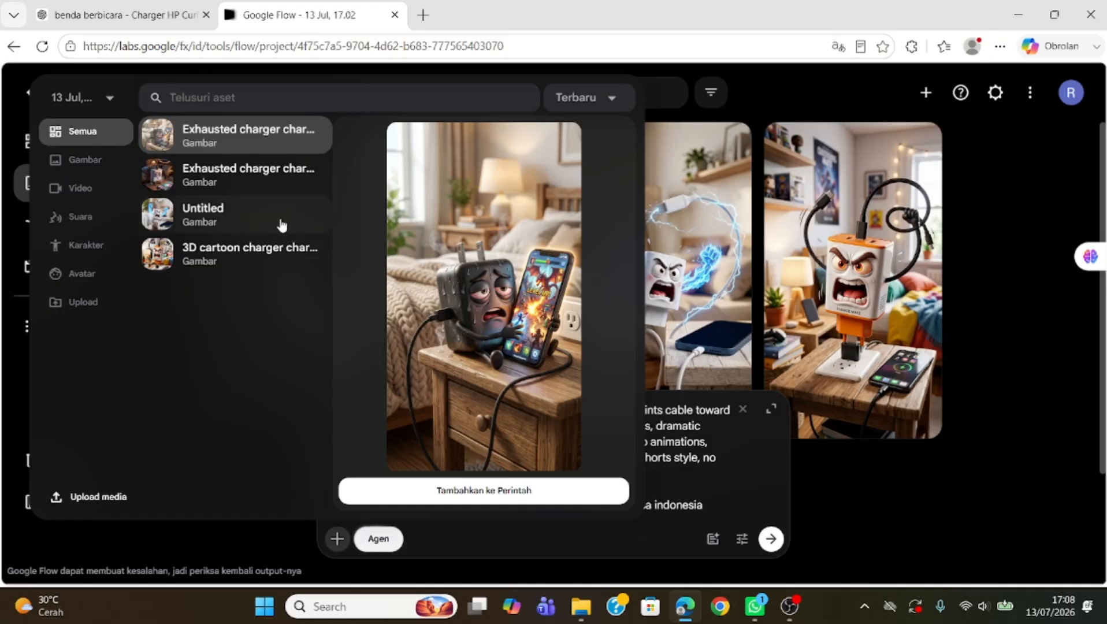
left_click(208, 259)
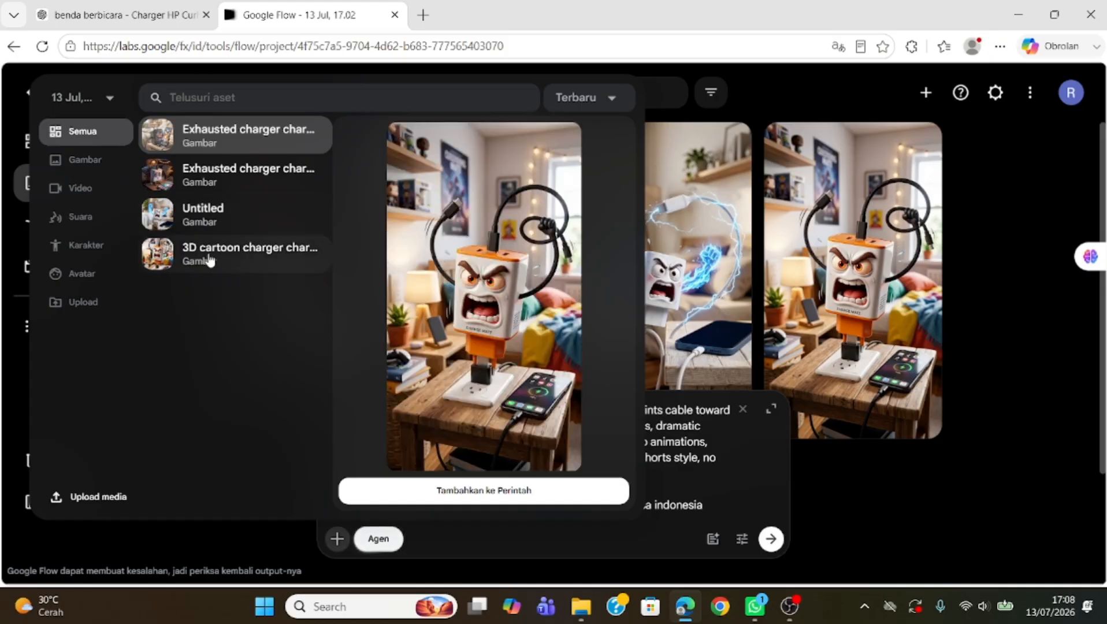
left_click(460, 492)
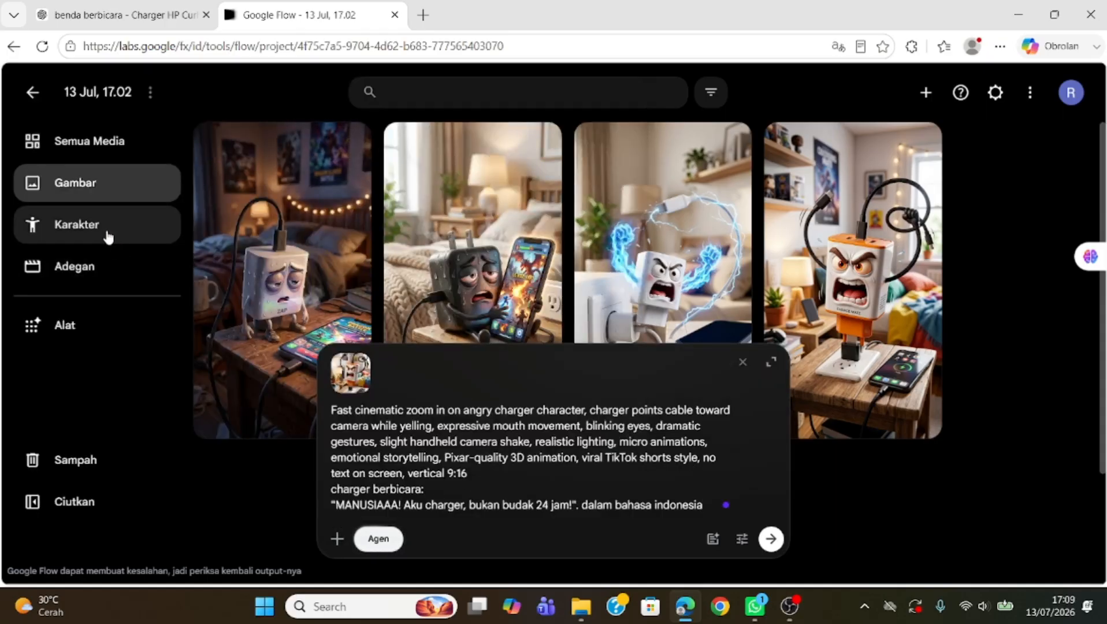
Step: Submit the prompt and approve generating the video
left_click(81, 270)
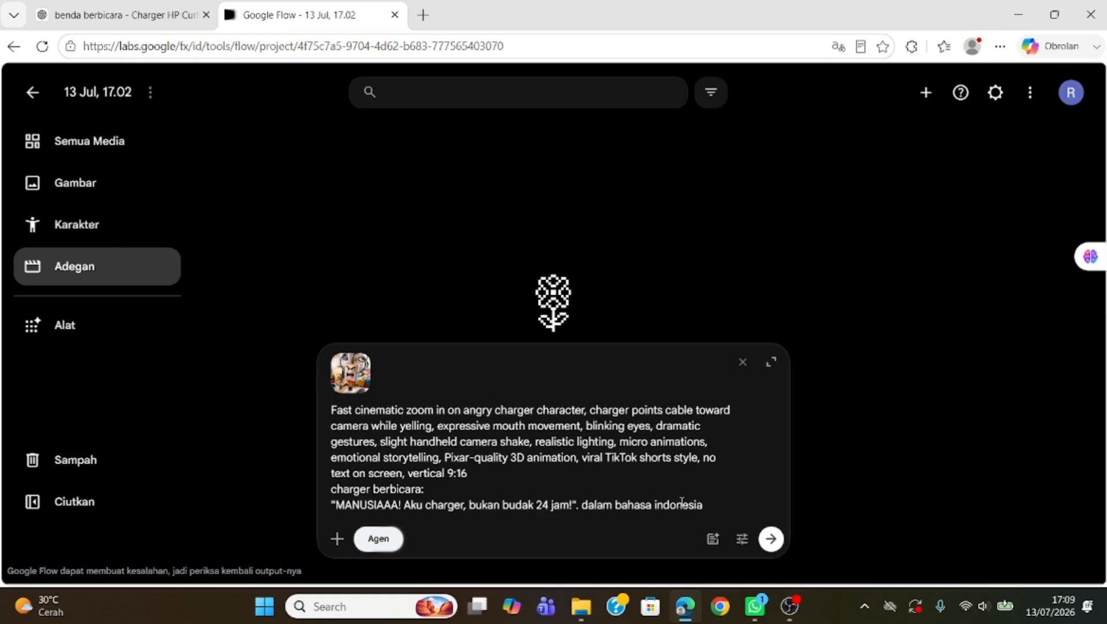
left_click(772, 543)
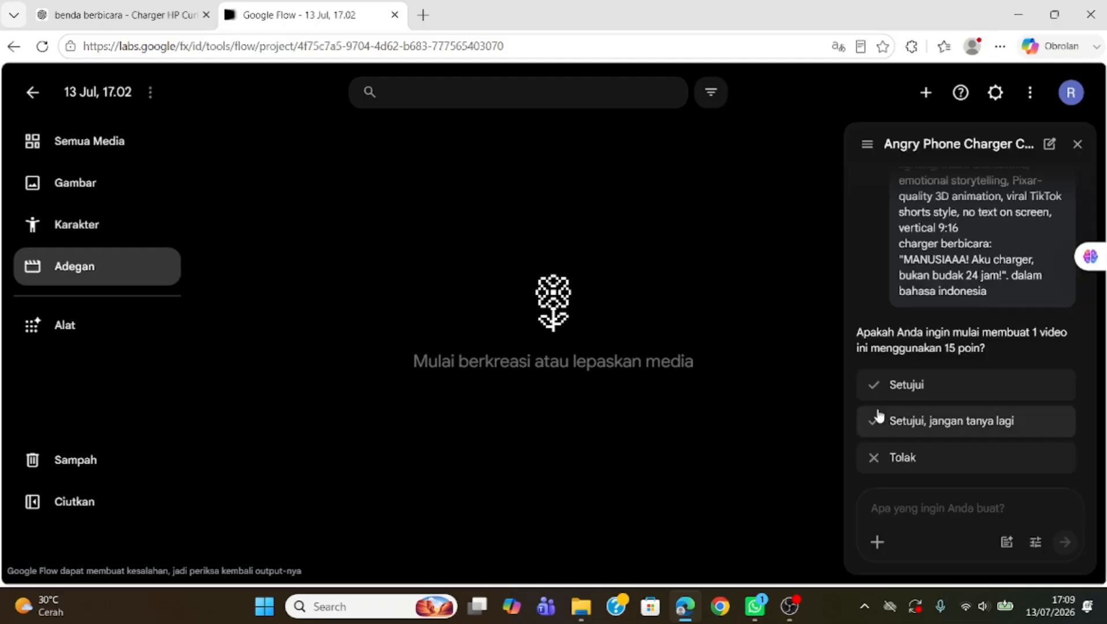
left_click(905, 385)
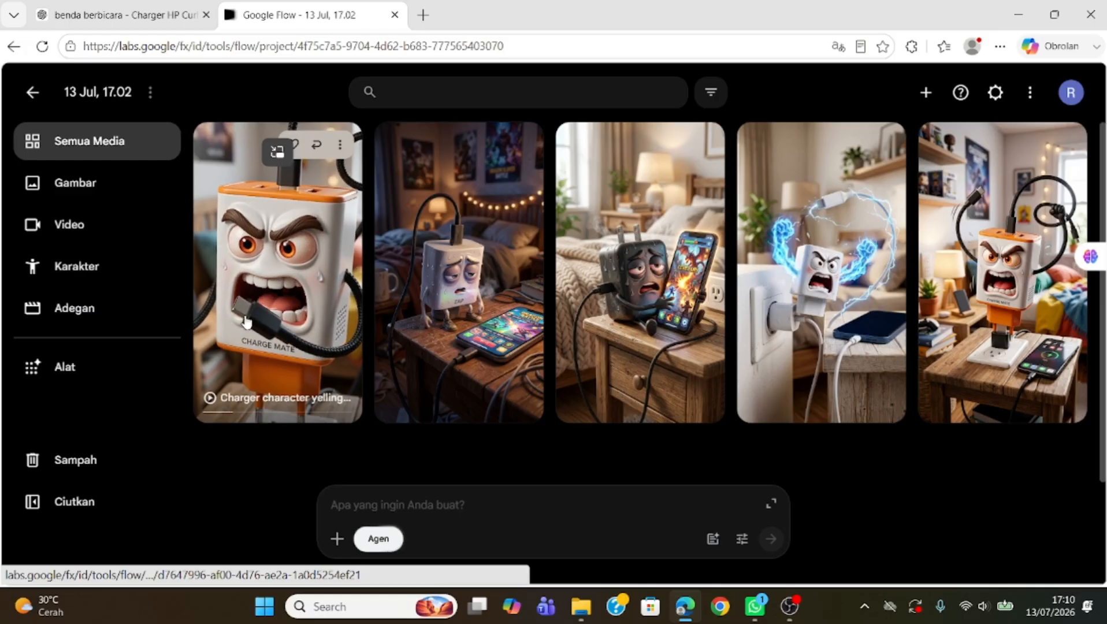
Step: Open the generated charger video and play it back from the start to review it
left_click(278, 276)
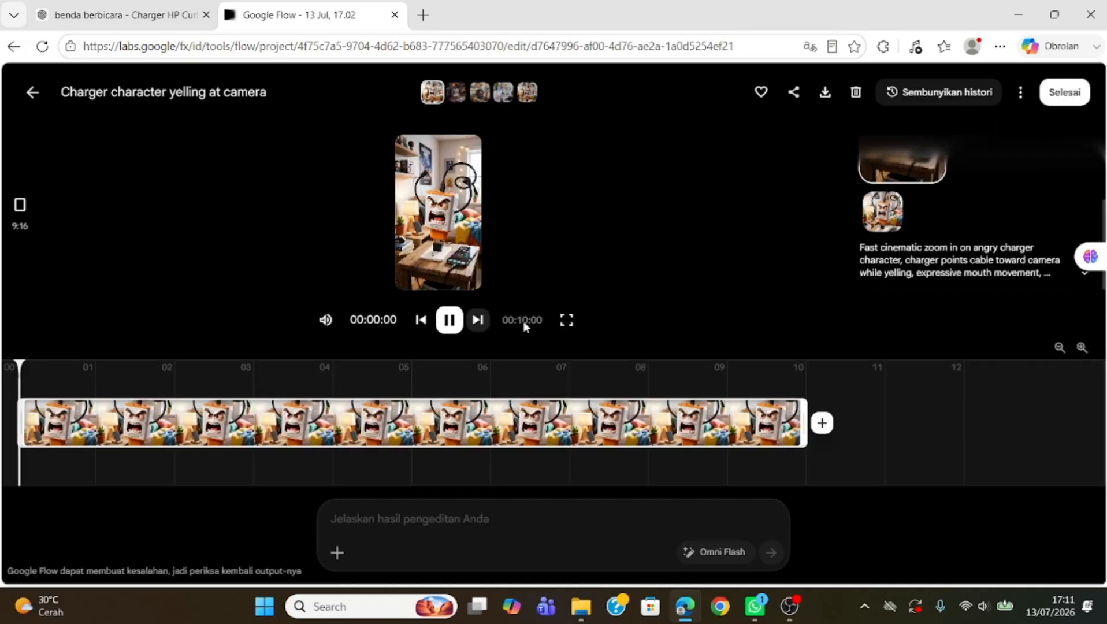
left_click(983, 606)
left_click_drag(908, 513, 937, 511)
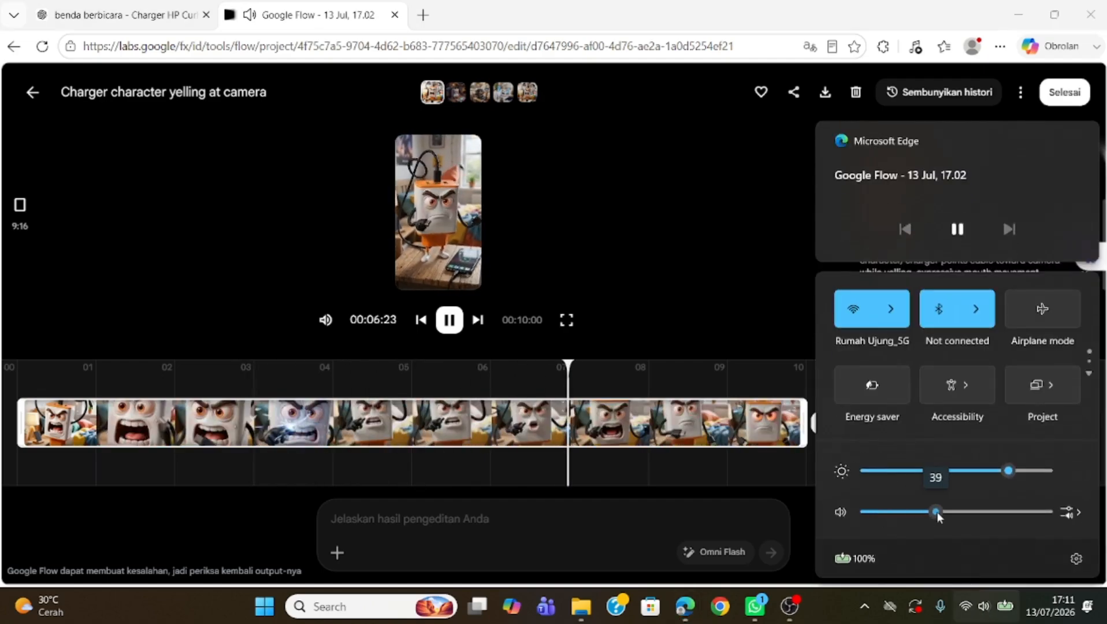
left_click(731, 231)
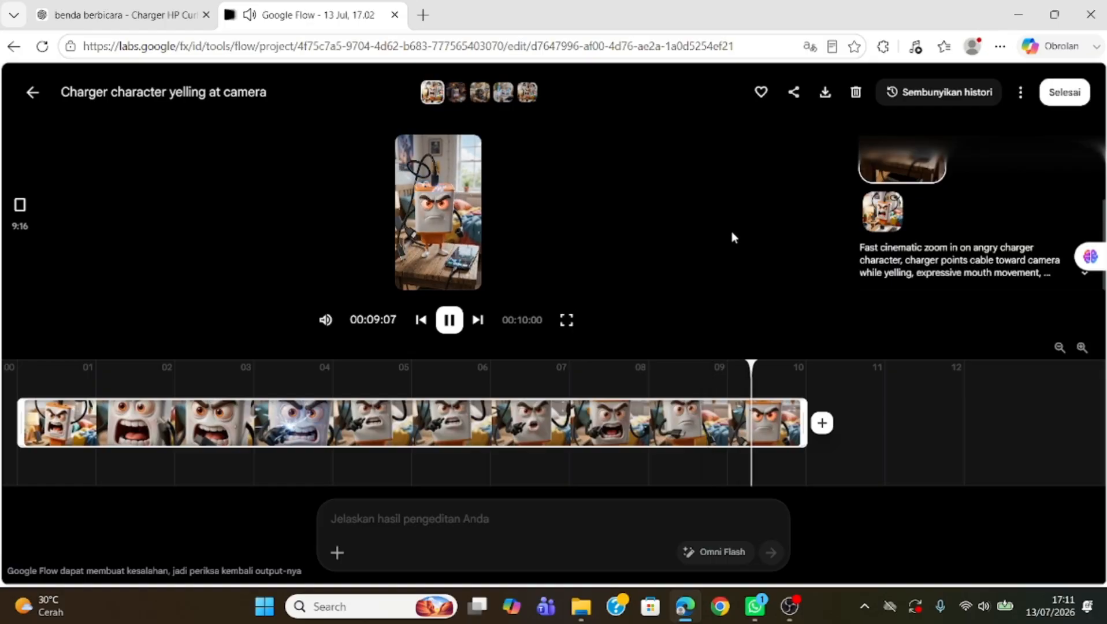
left_click(451, 367)
left_click_drag(385, 369, 16, 370)
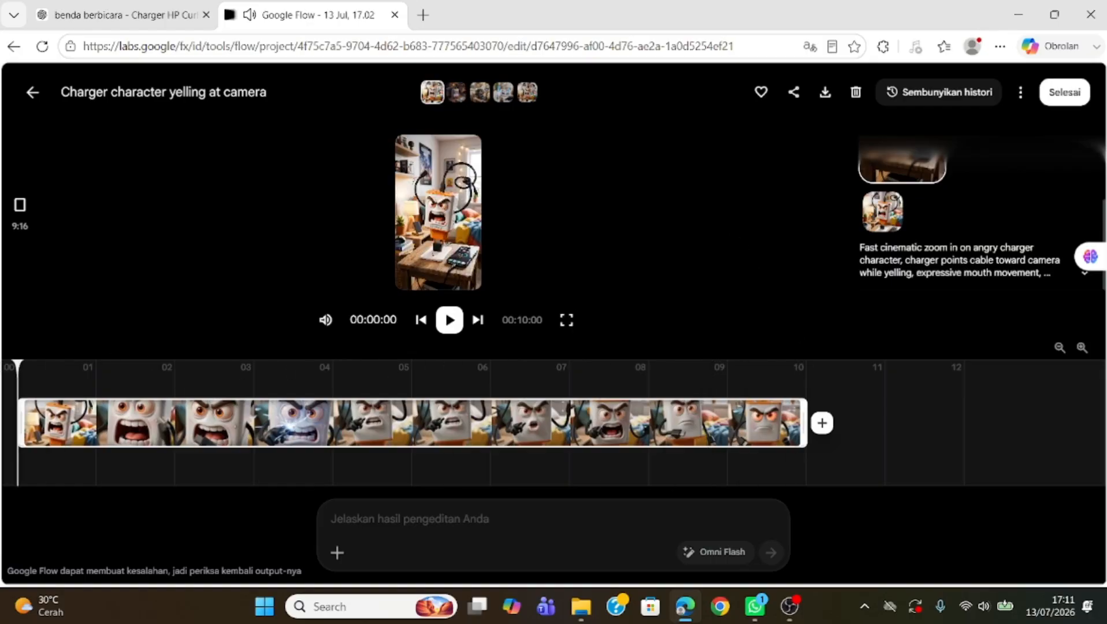
left_click(455, 310)
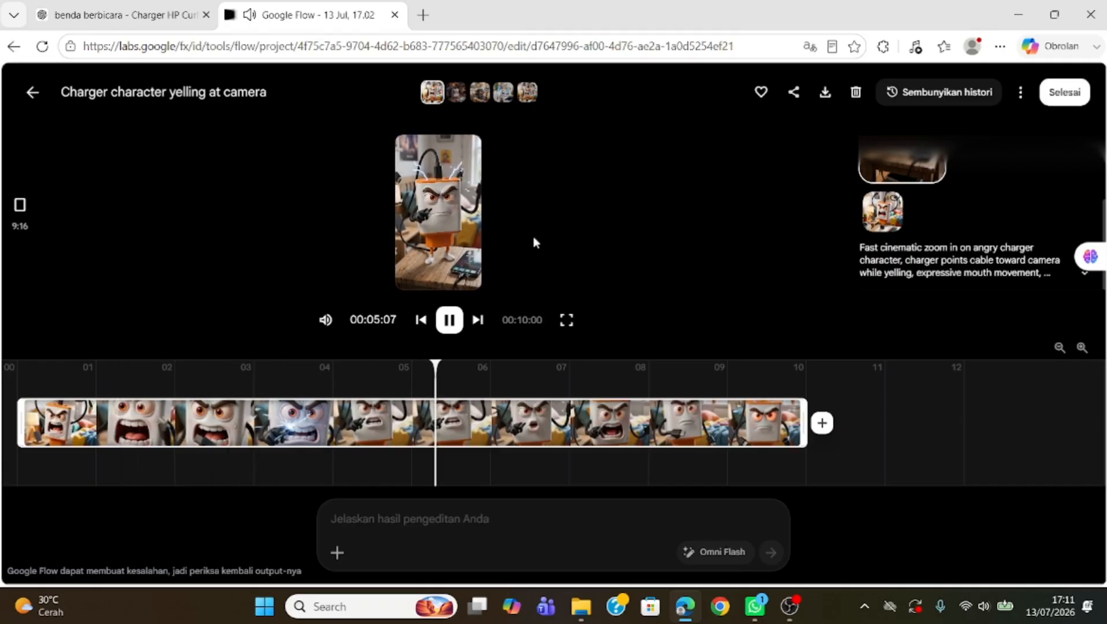
left_click(27, 94)
Step: Copy the Scene 2 video prompt from ChatGPT and paste it into the prompt box in the Video section
mouse_move(267, 321)
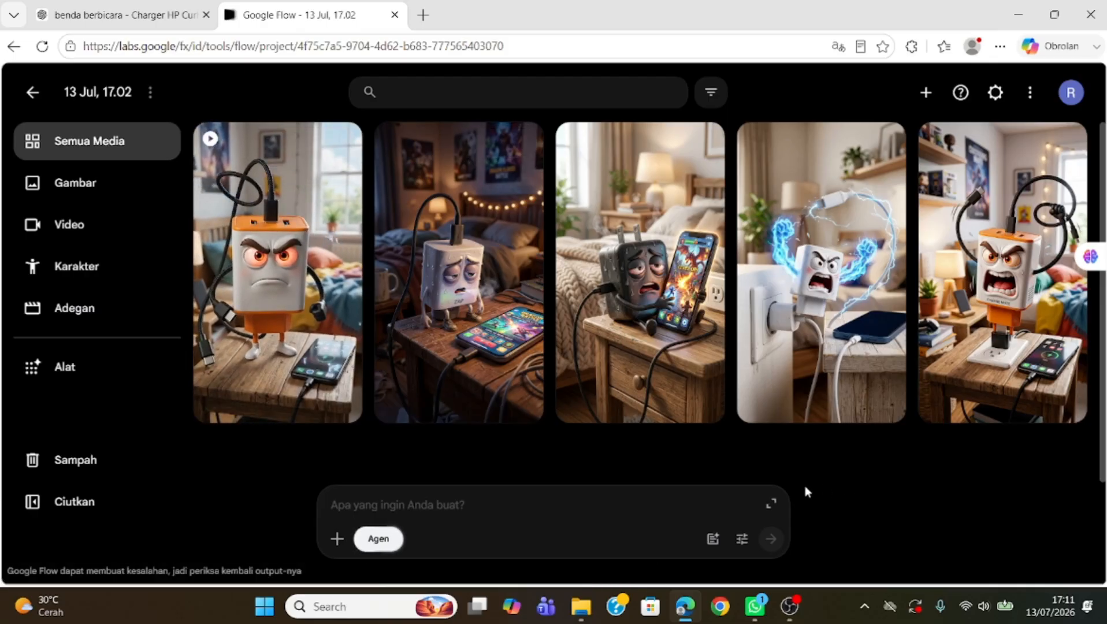
mouse_move(344, 329)
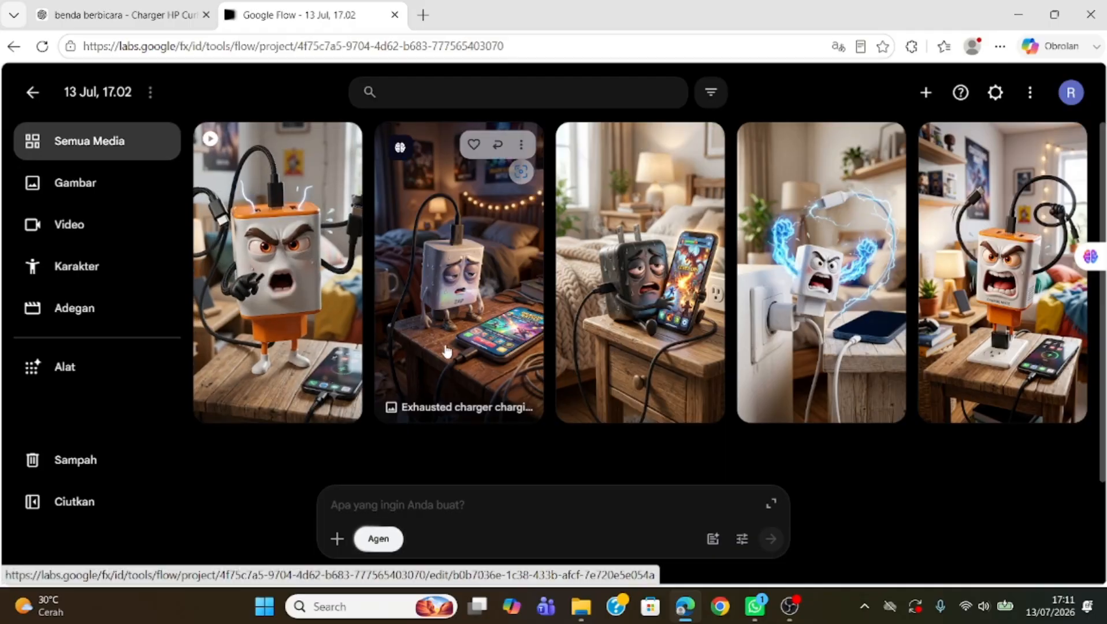
left_click(104, 19)
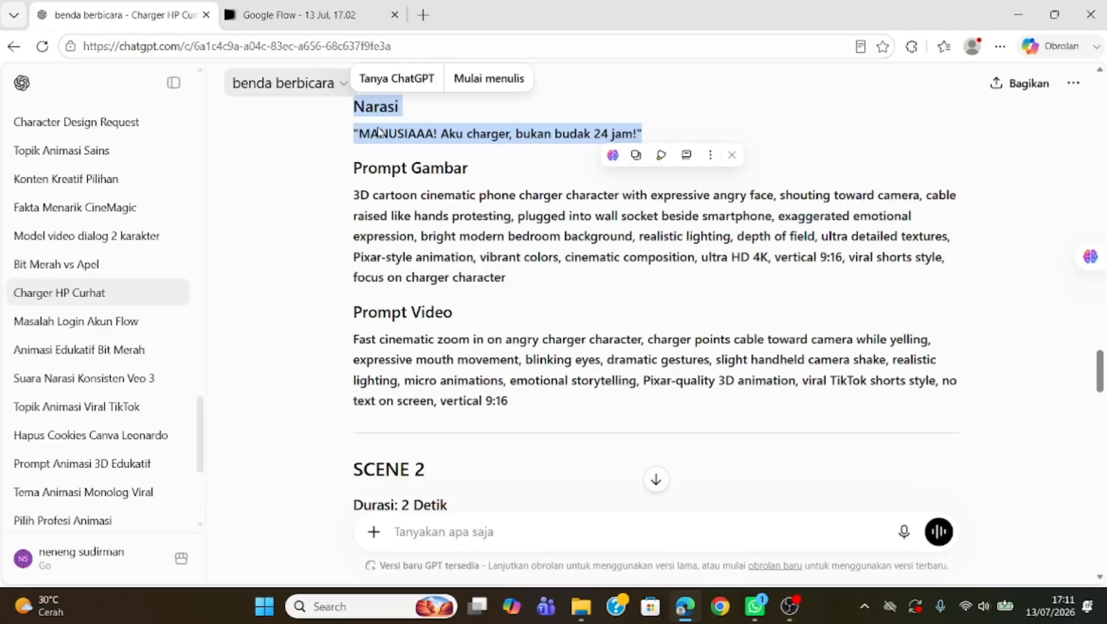
scroll(451, 360, "down", 5)
scroll(452, 360, "down", 2)
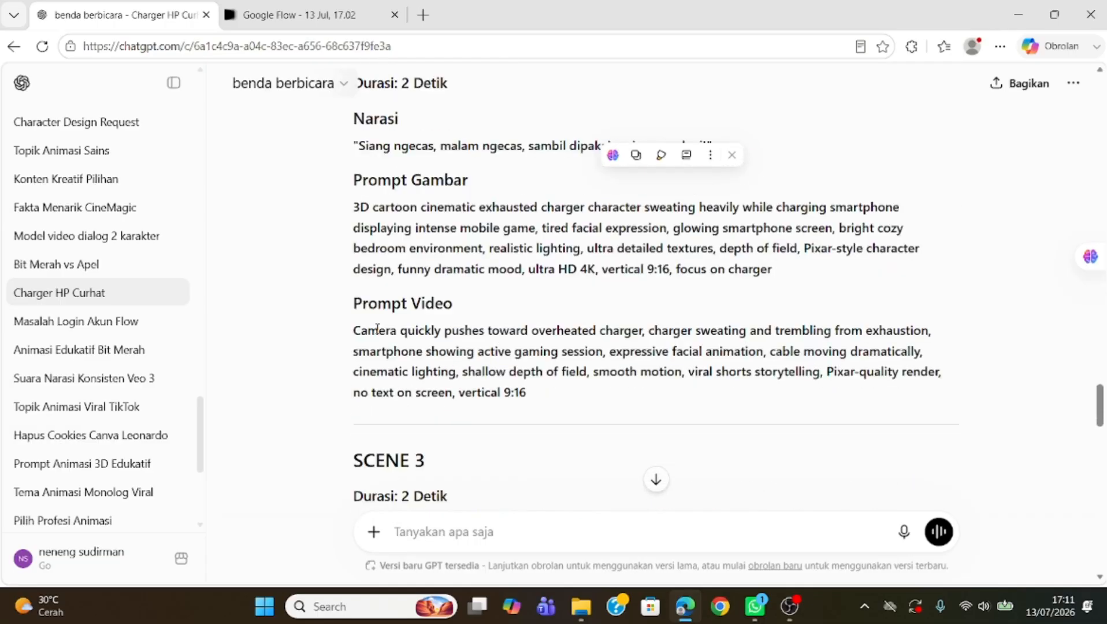
left_click_drag(355, 330, 553, 393)
key("ctrl+c")
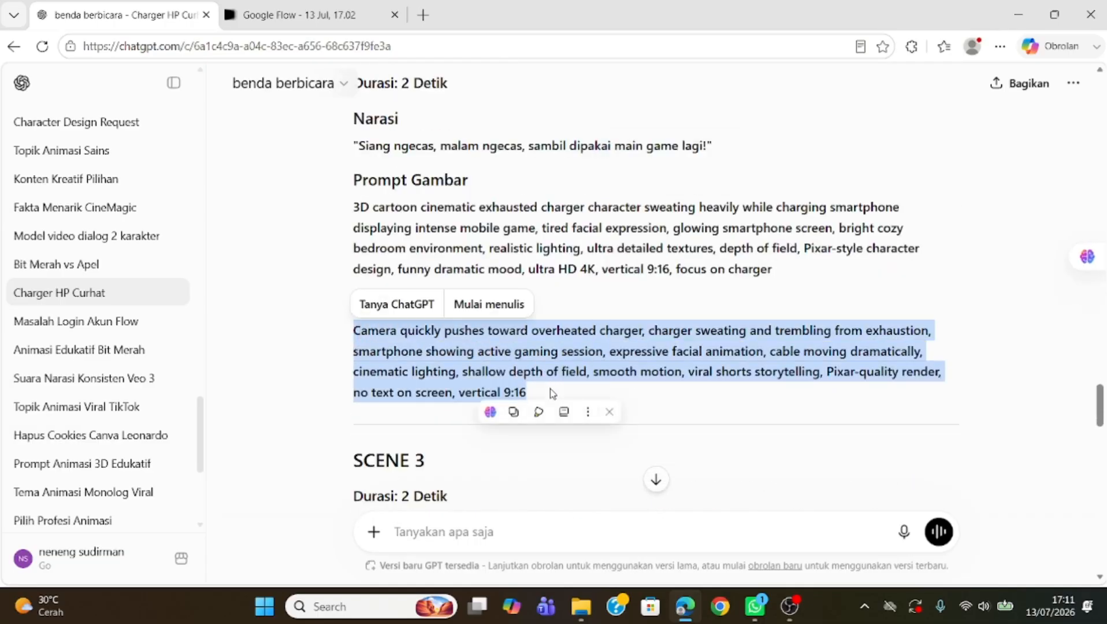
left_click(321, 16)
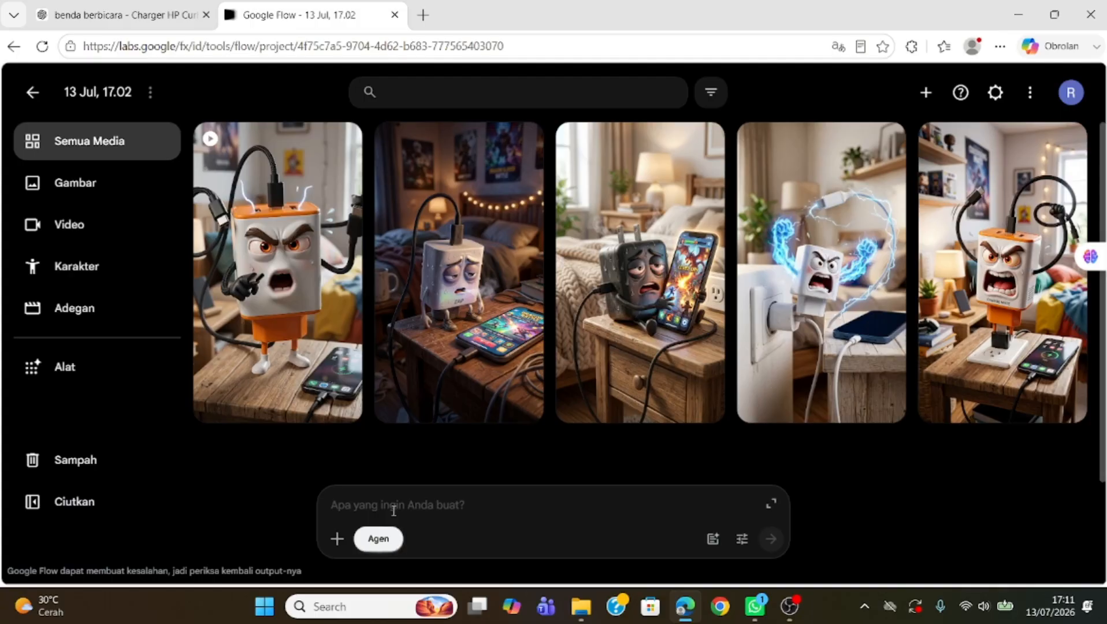
left_click(92, 230)
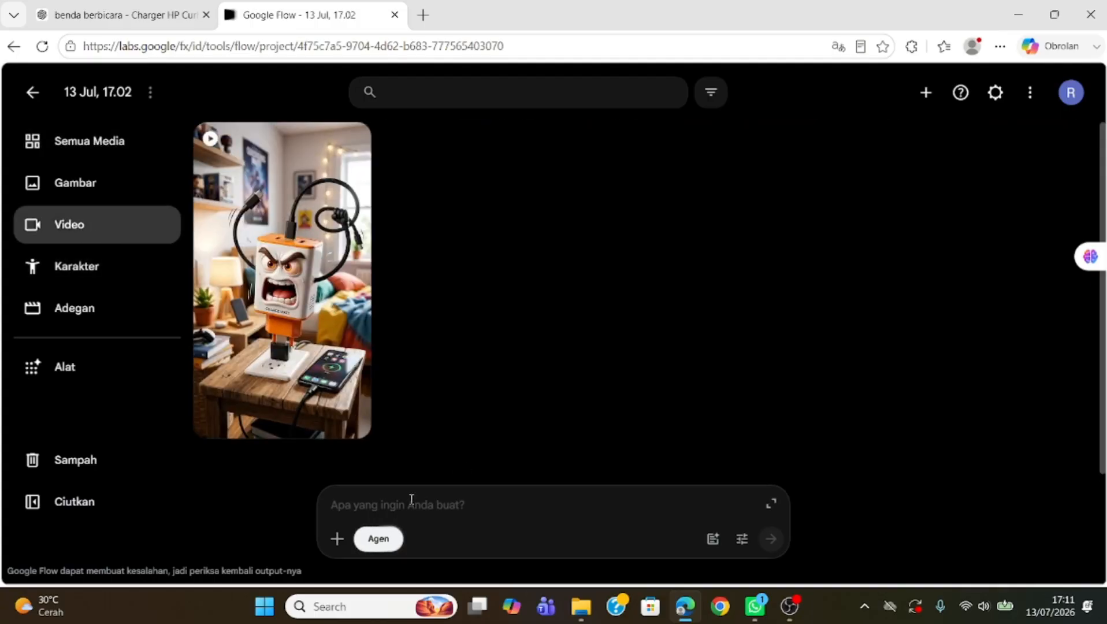
key("ctrl+v")
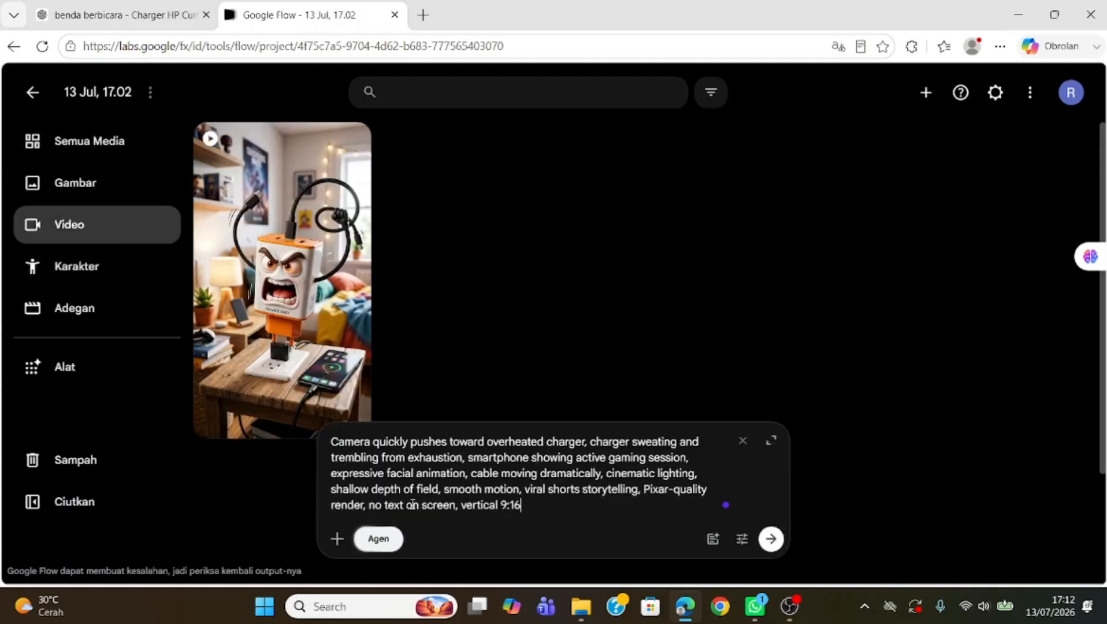
Step: Copy the Scene 2 narration line from the ChatGPT conversation and return to Google Flow
left_click(124, 15)
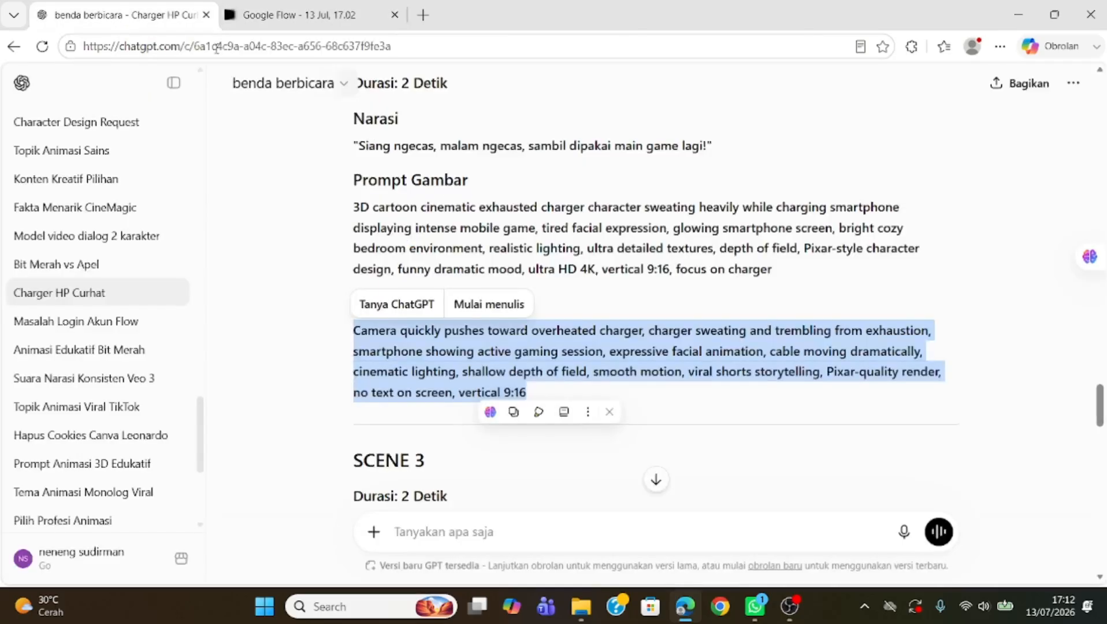
scroll(491, 392, "up", 2)
scroll(490, 391, "up", 1)
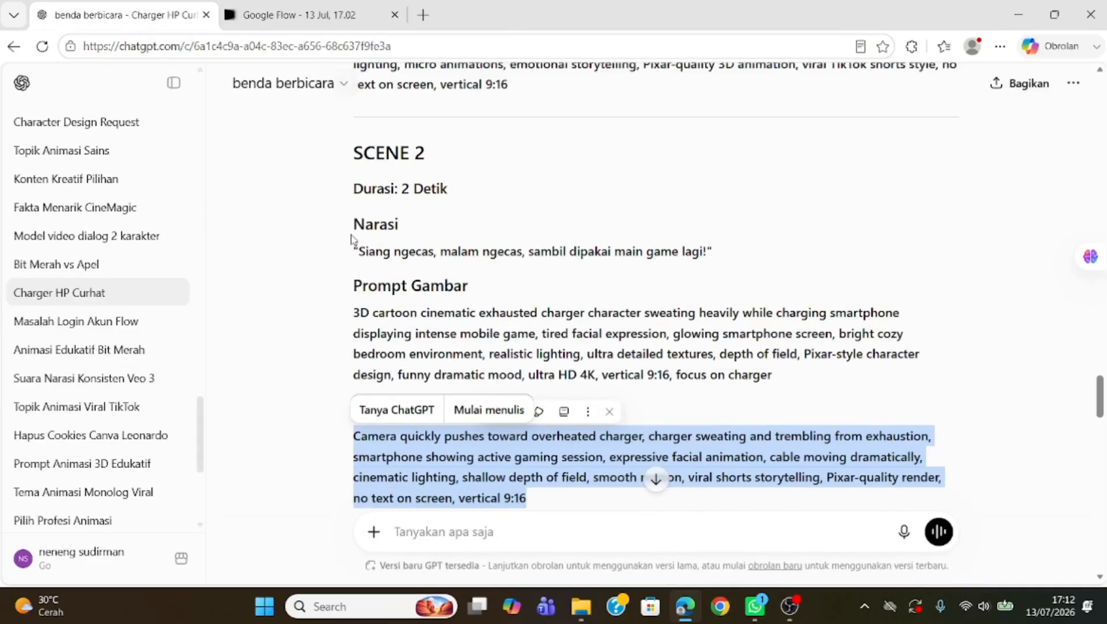
left_click_drag(354, 250, 727, 256)
key("ctrl+c")
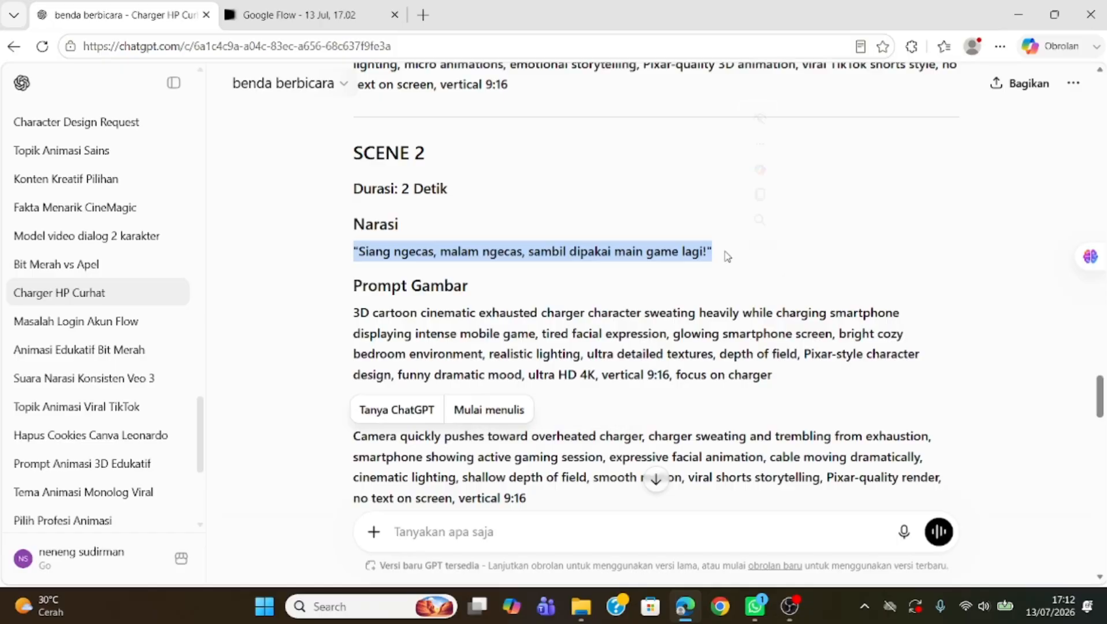
left_click(271, 17)
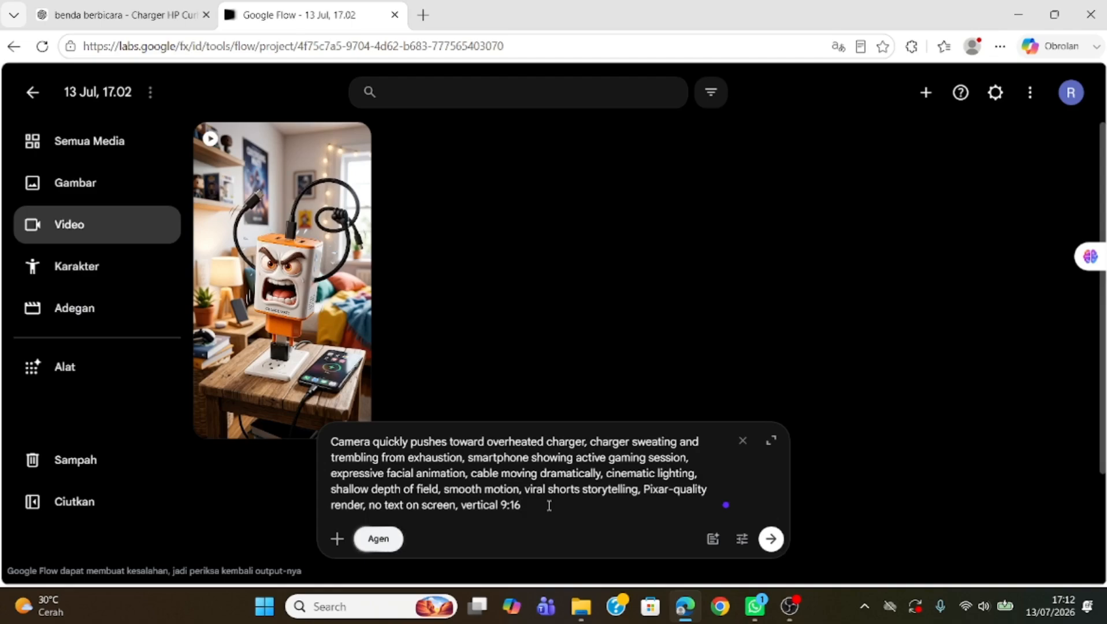
Step: Append "Charger berbicara:" with the pasted narration, followed by "dalam bahasa indonesia durasi narasi 6 detik", to the video prompt
key("shift+Return")
key("ctrl+v")
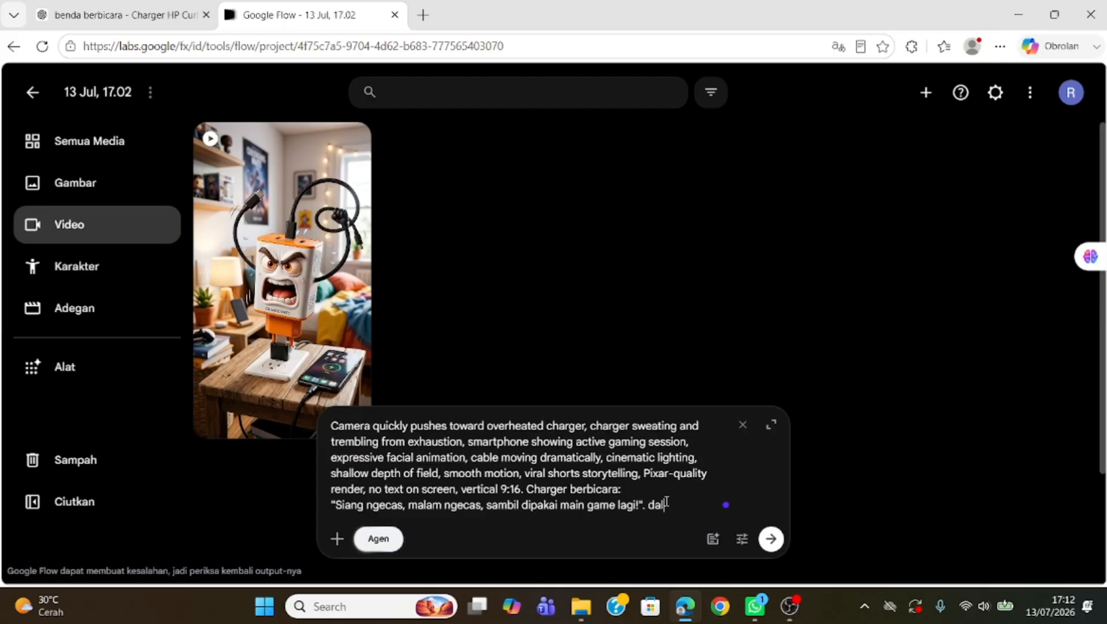
type("indonesia")
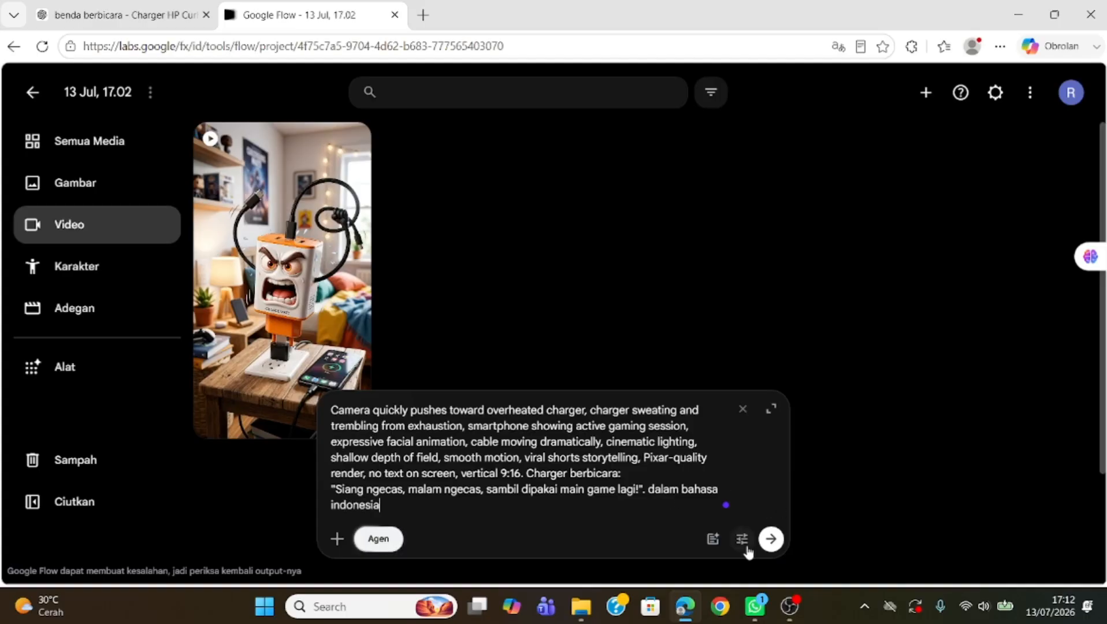
Step: Set the agent's default video generation aspect ratio to 9:16 and close the agent settings
left_click(744, 542)
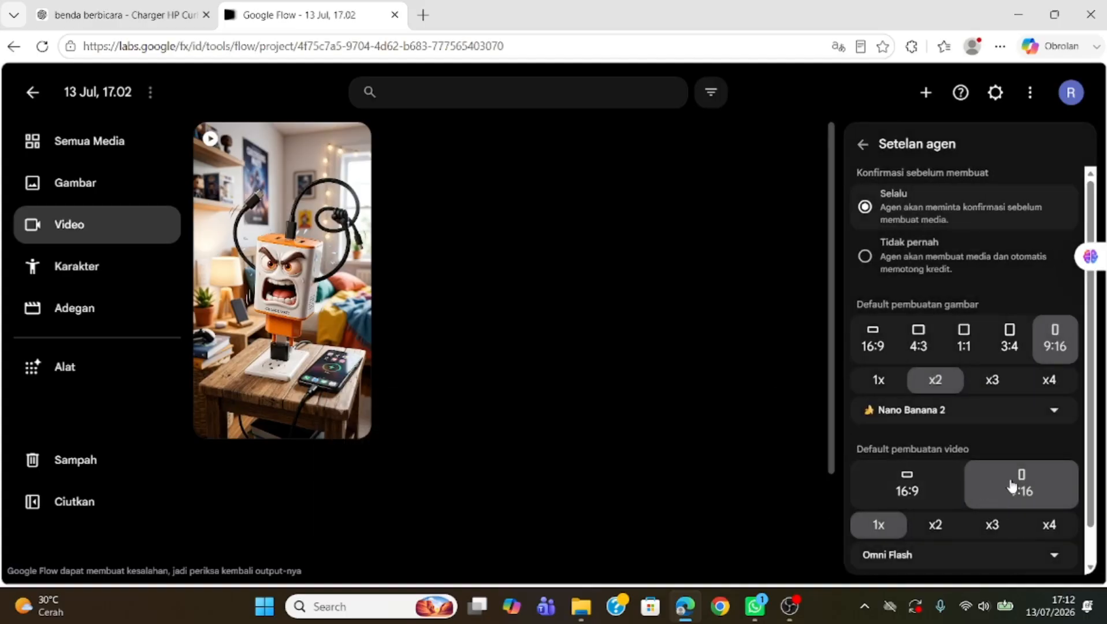
left_click(1012, 486)
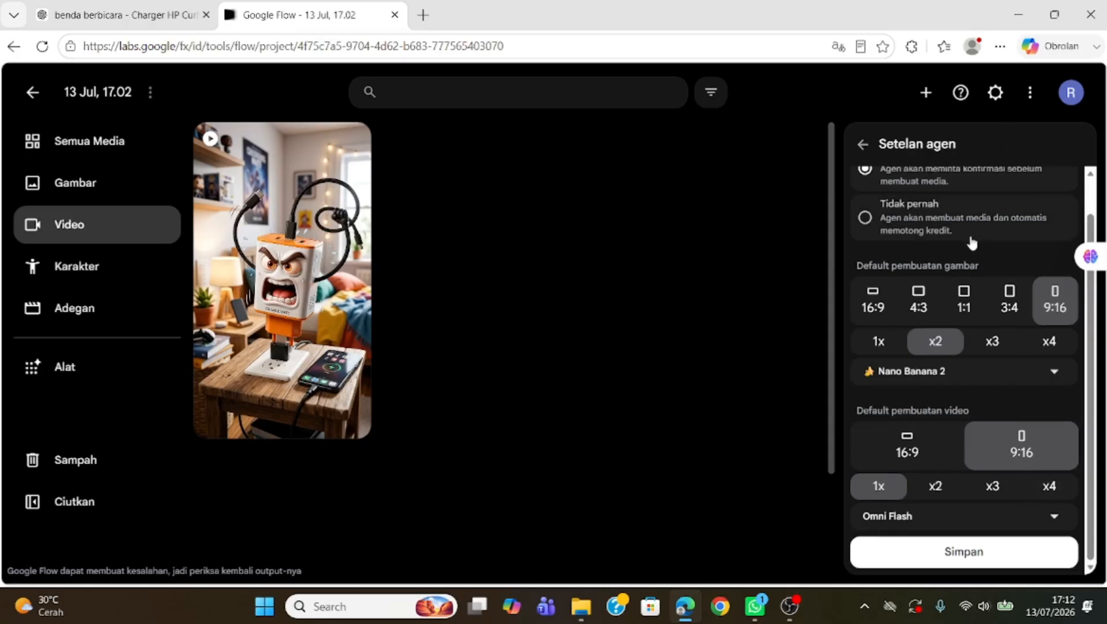
scroll(969, 242, "up", 1)
left_click(865, 146)
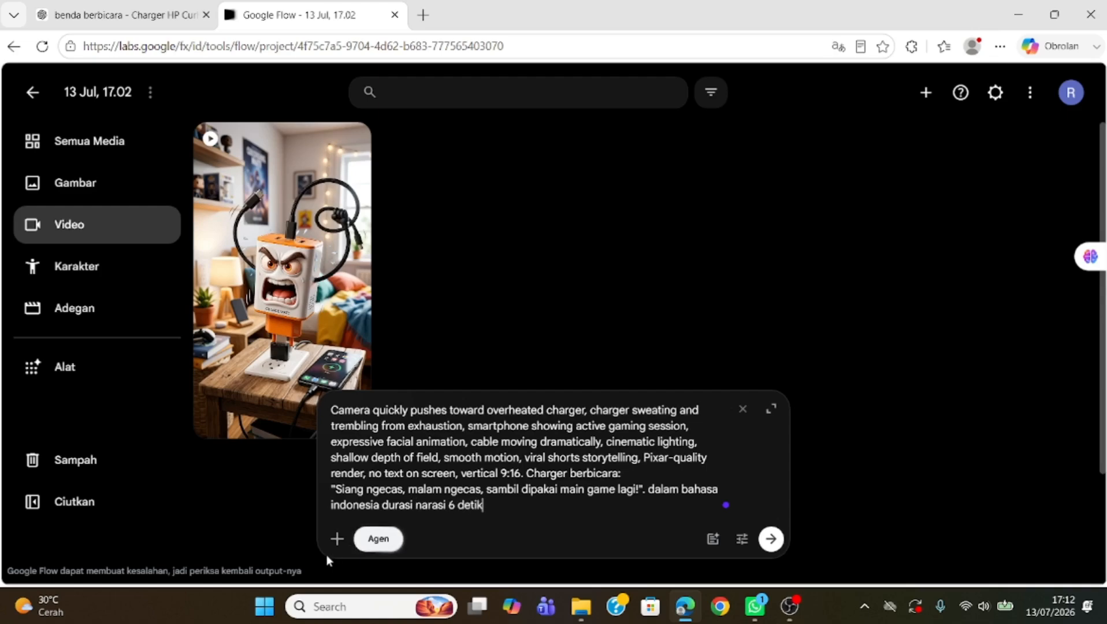
Step: Attach the exhausted charger image from the project assets to the prompt and submit it
left_click(336, 540)
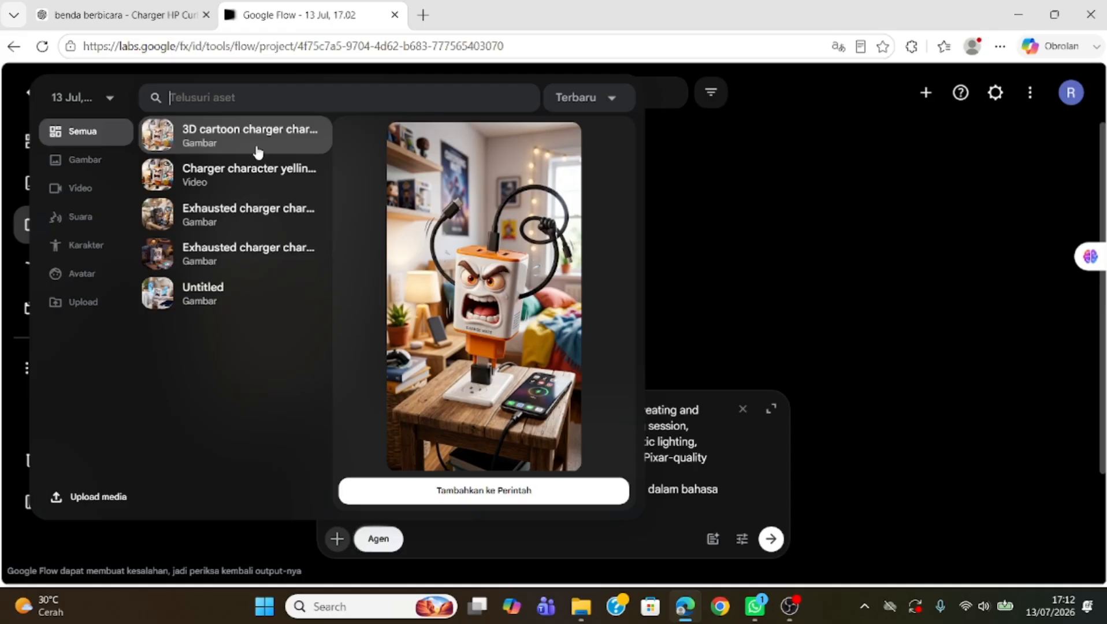
left_click(229, 220)
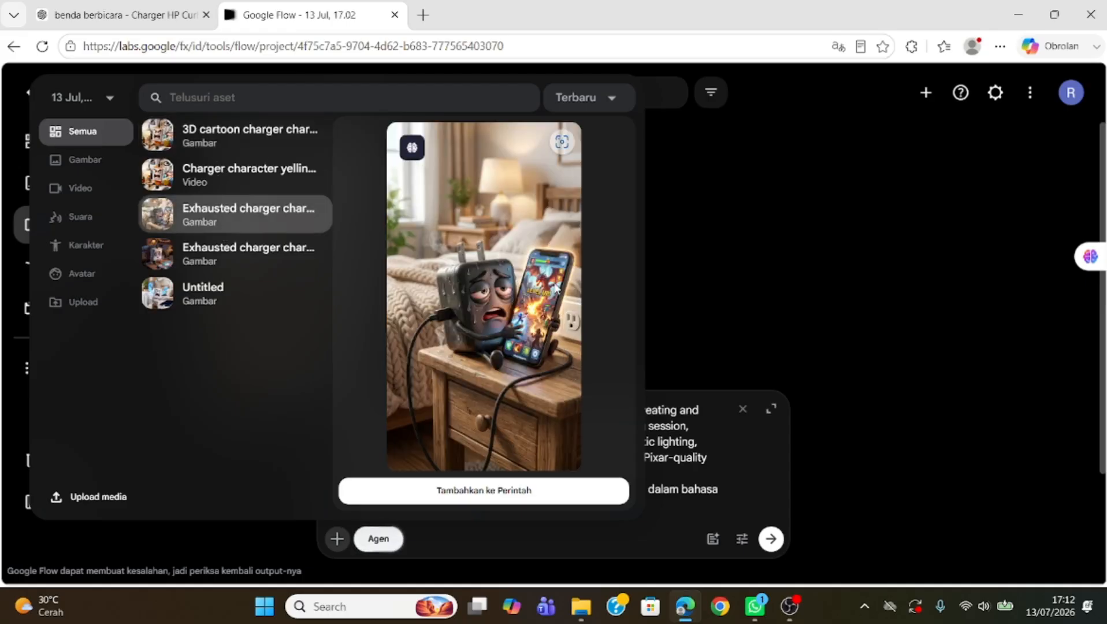
left_click(455, 491)
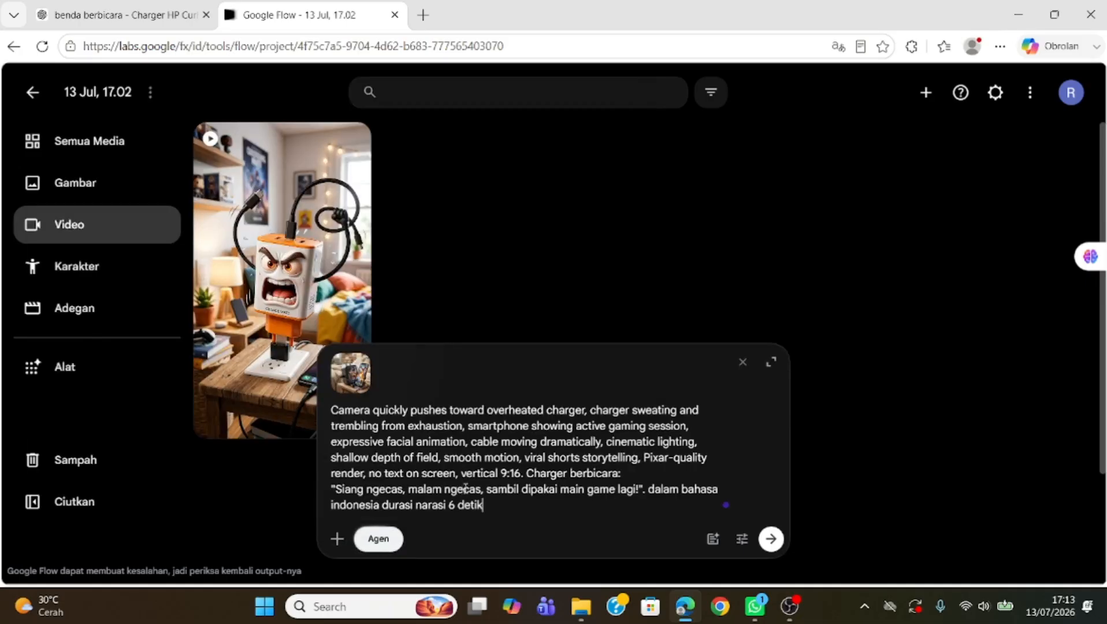
left_click(773, 542)
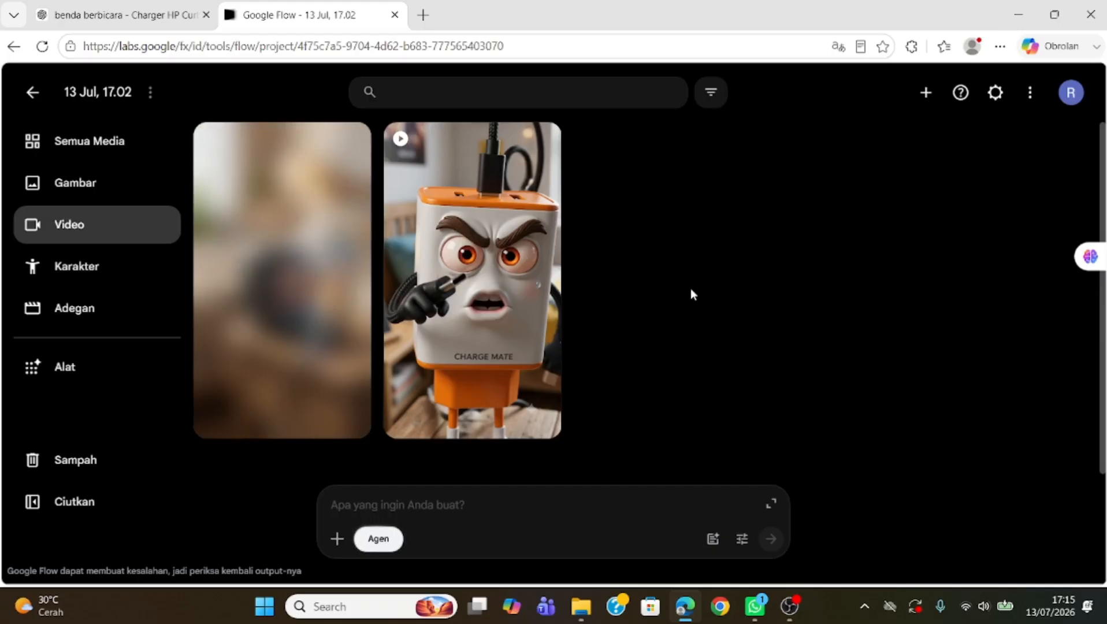
Step: Open the generated exhausted charger video to play and review it, then return to the video list
mouse_move(294, 276)
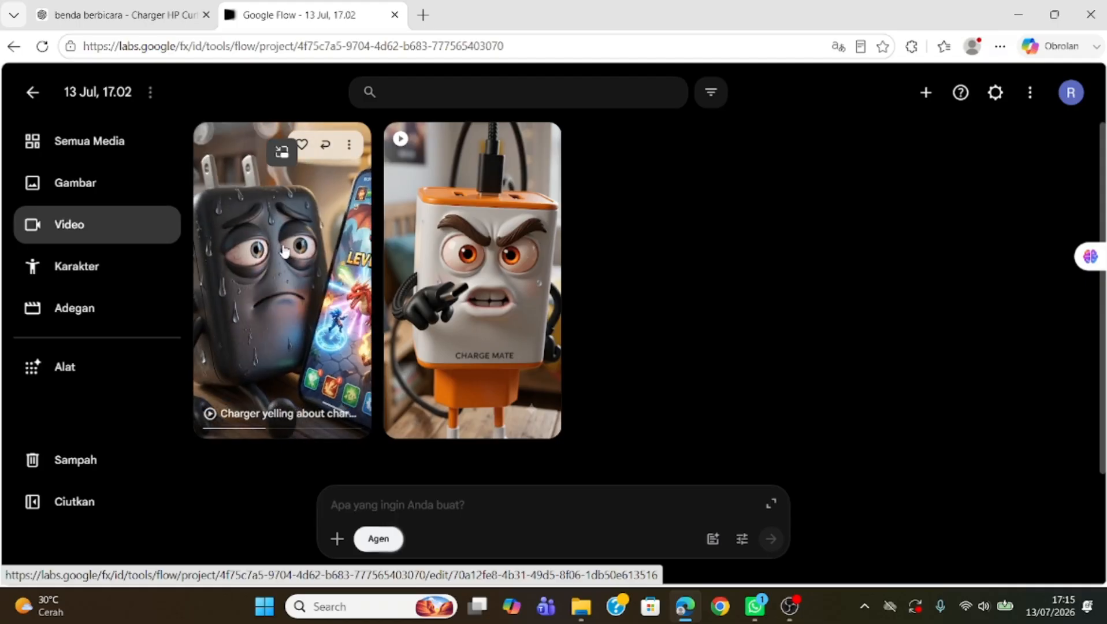
left_click(282, 246)
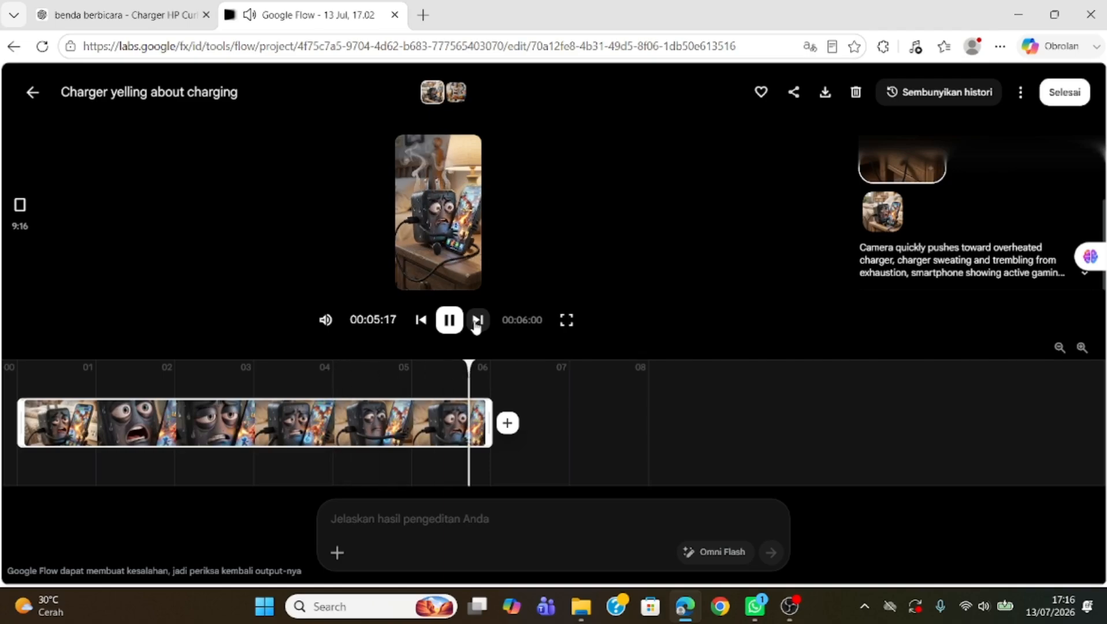
left_click(32, 92)
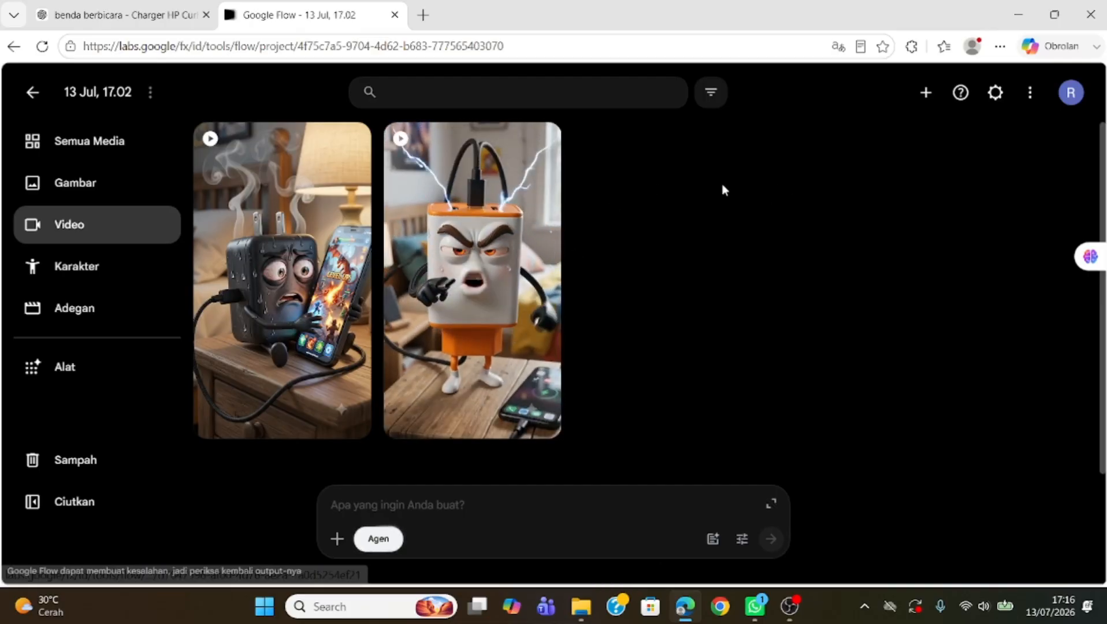
Step: Download the angry charger video at 720p original size
left_click(539, 146)
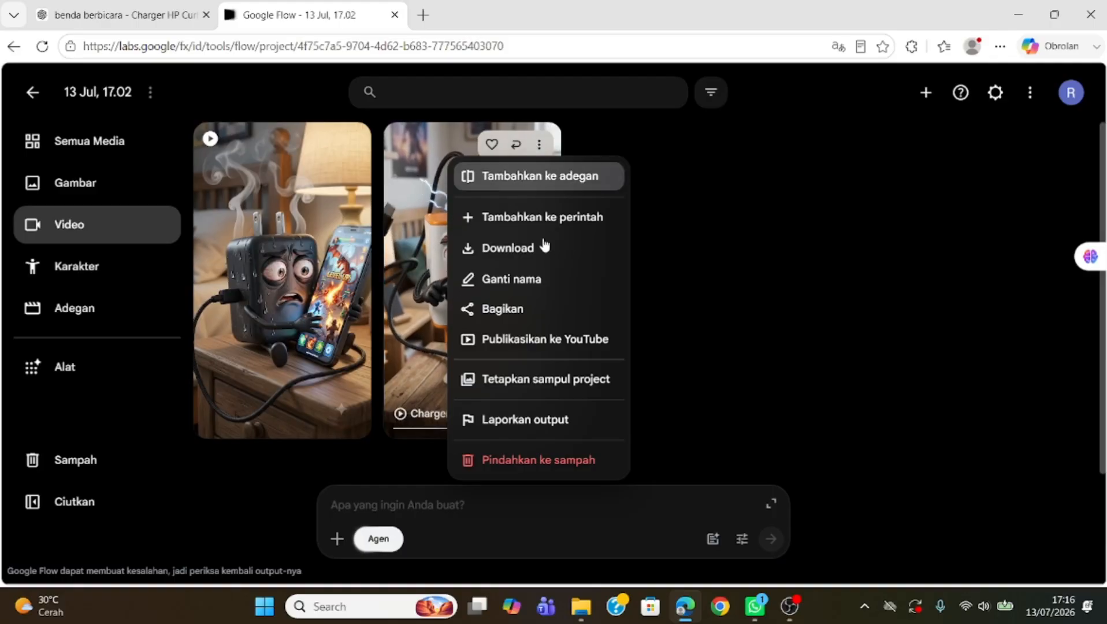
mouse_move(542, 253)
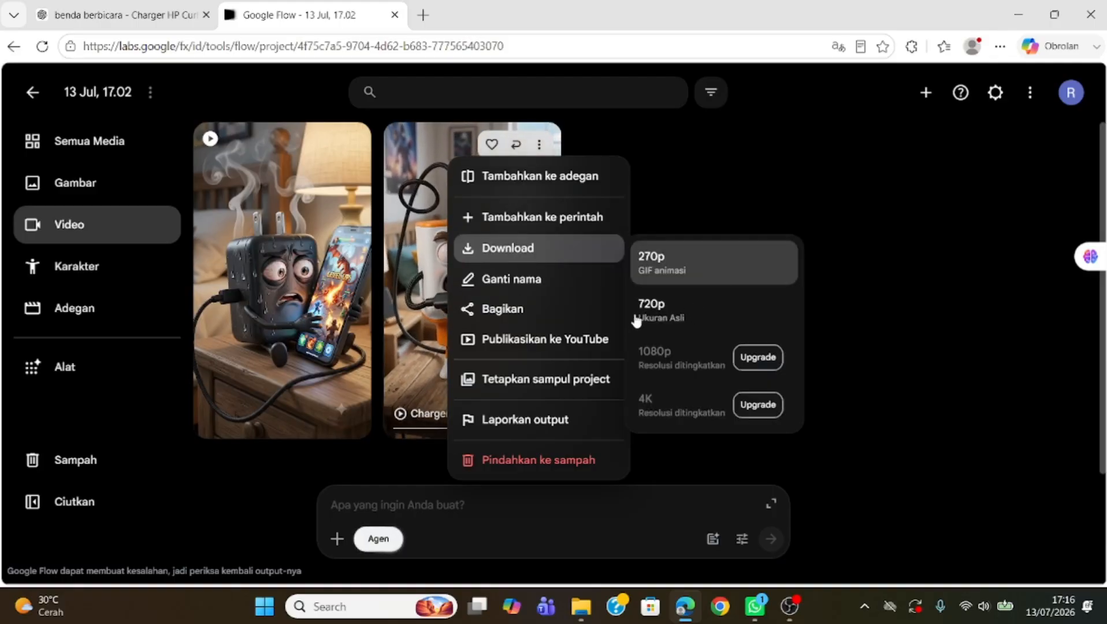
left_click(659, 312)
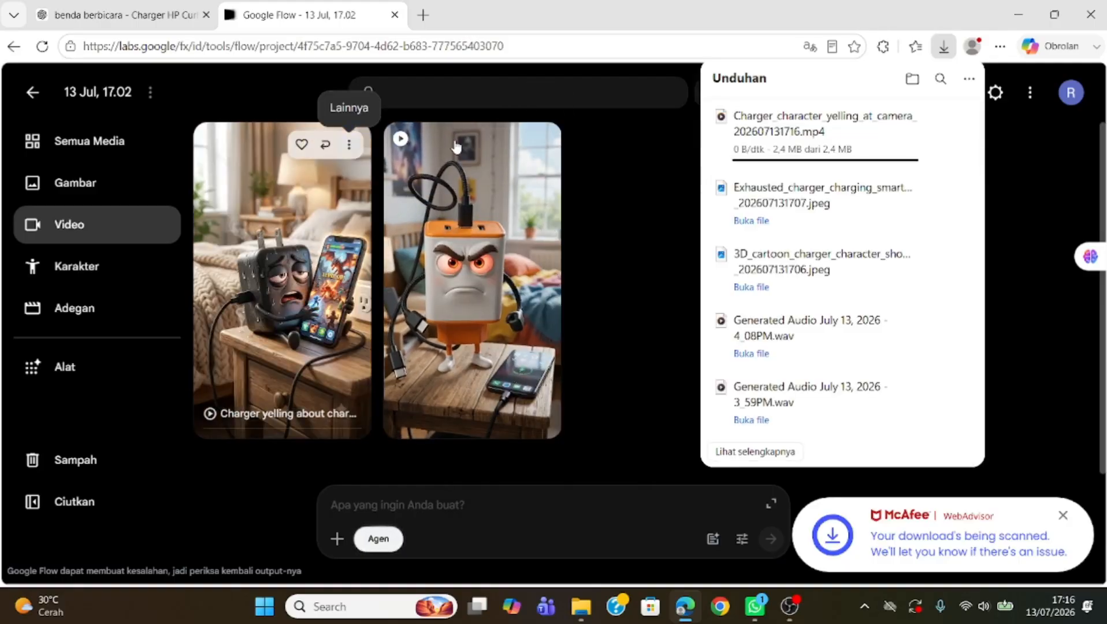
Step: Download the exhausted charger video at 720p original size
left_click(352, 145)
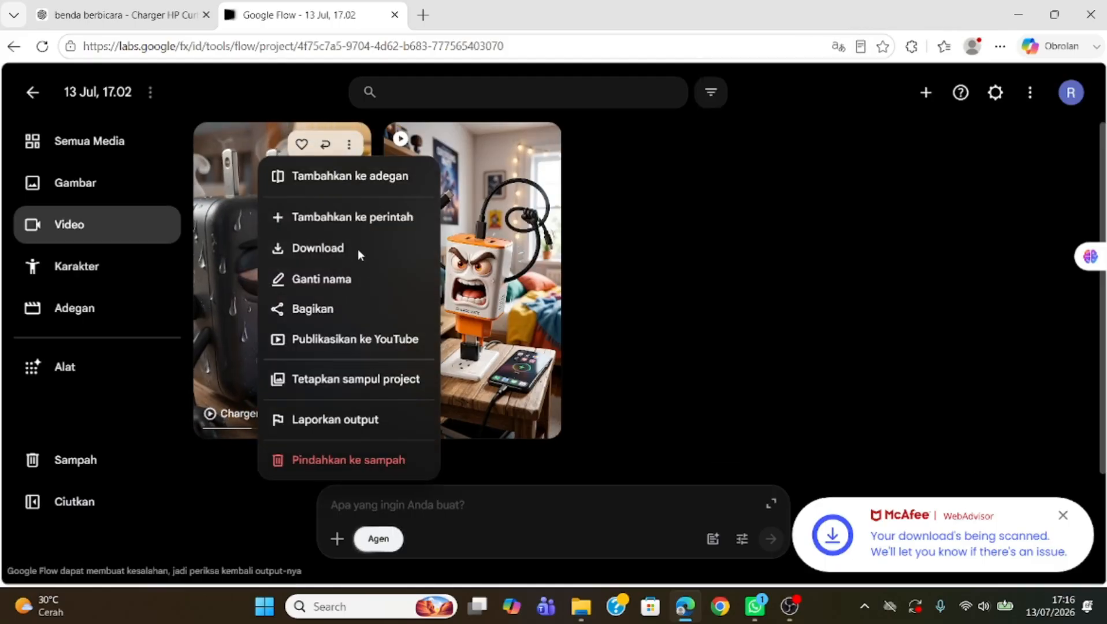
mouse_move(379, 250)
left_click(521, 322)
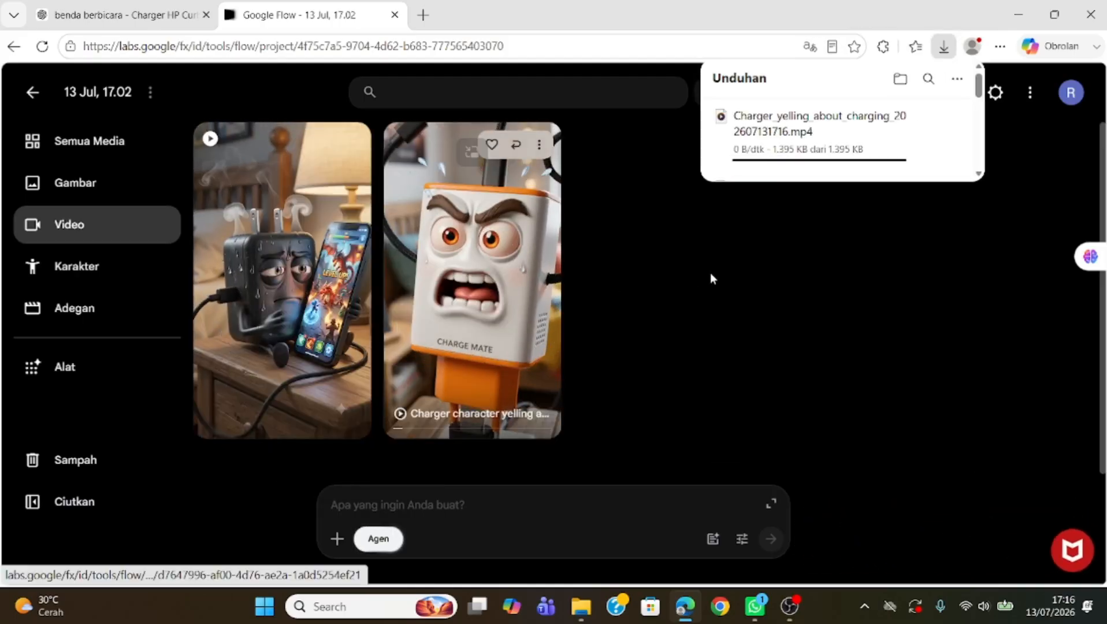
Step: Open the account panel to check the remaining Google Flow points, then close it
left_click(1071, 93)
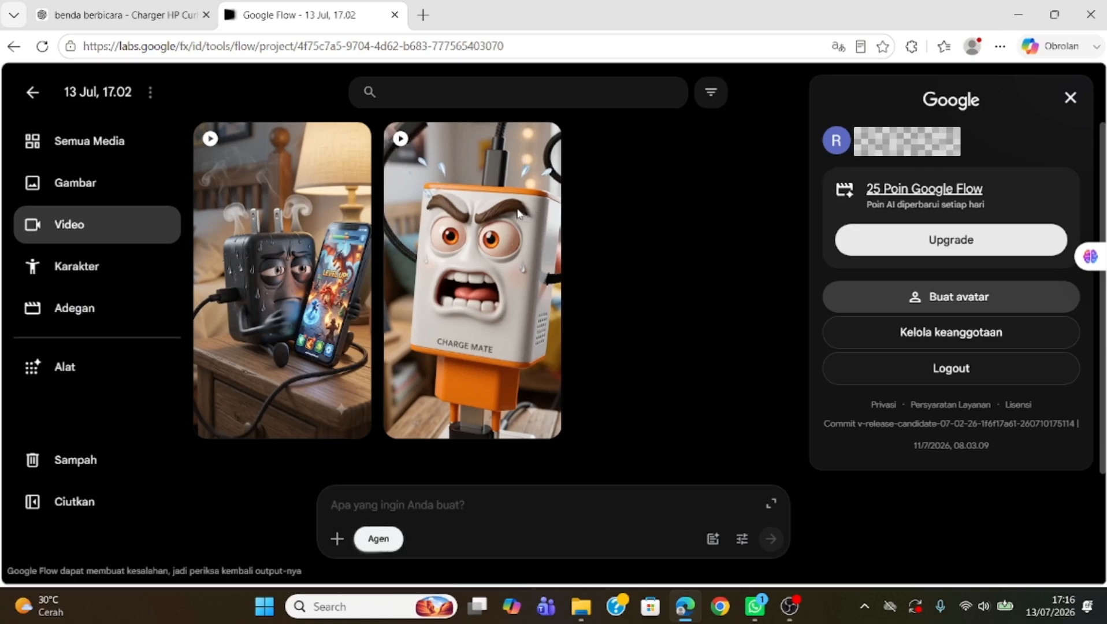
left_click(768, 206)
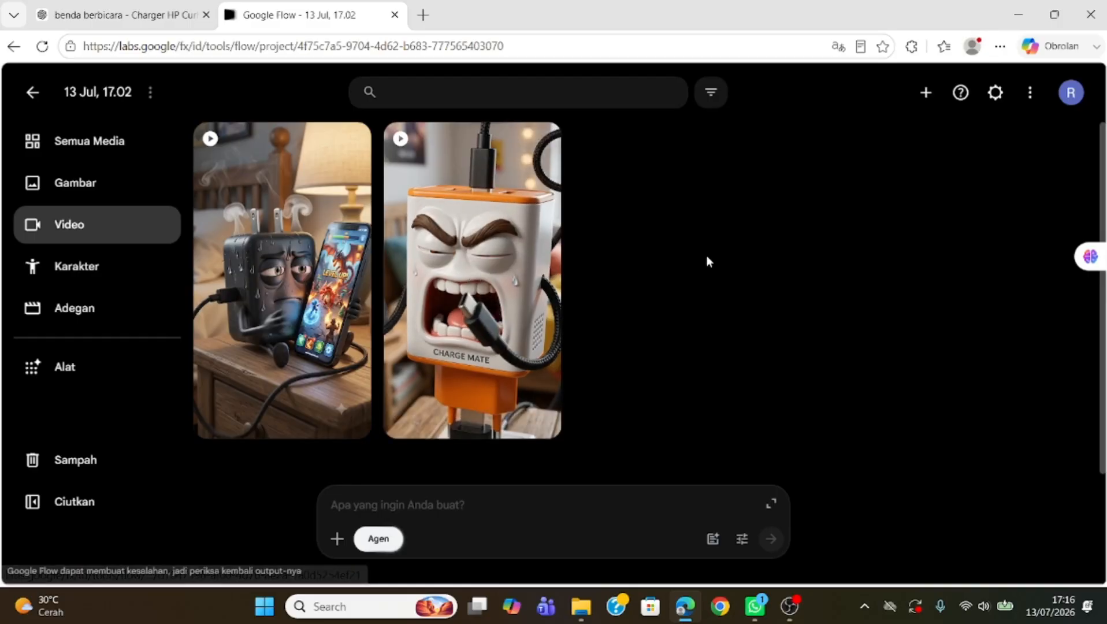
mouse_move(272, 267)
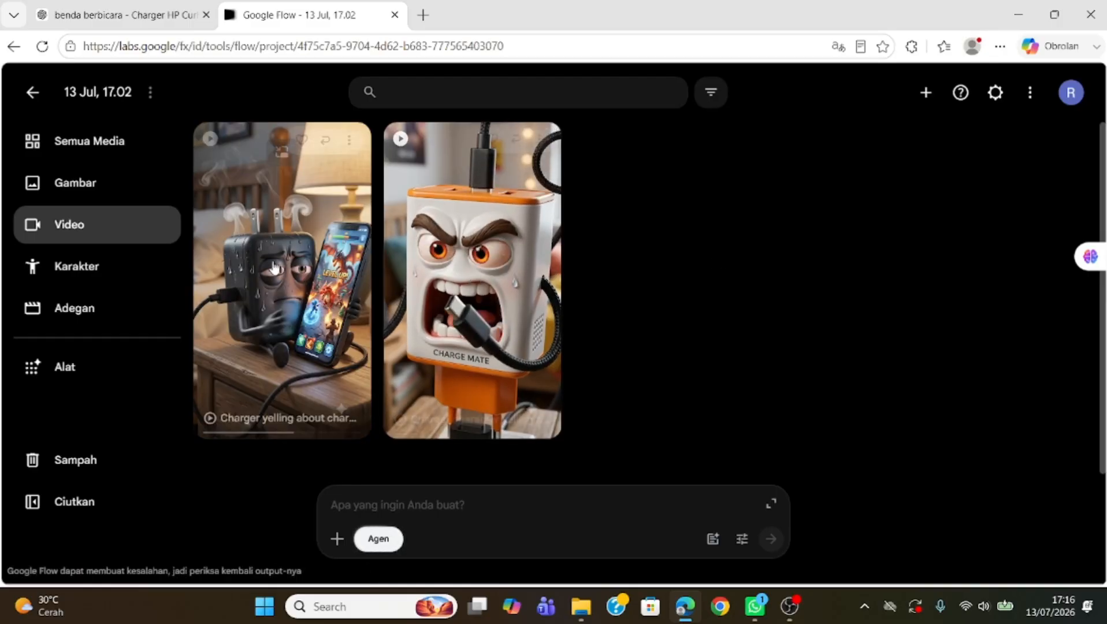